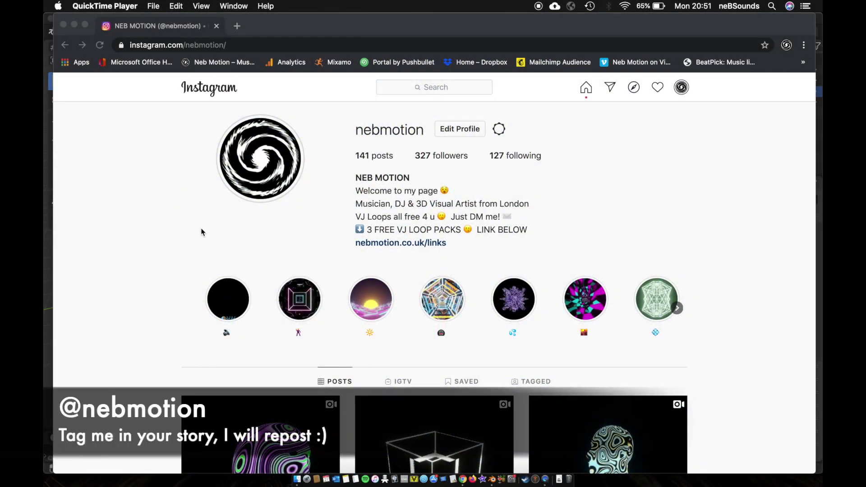
- Look through the posts on the Instagram profile page
scroll(201, 232, "down", 6)
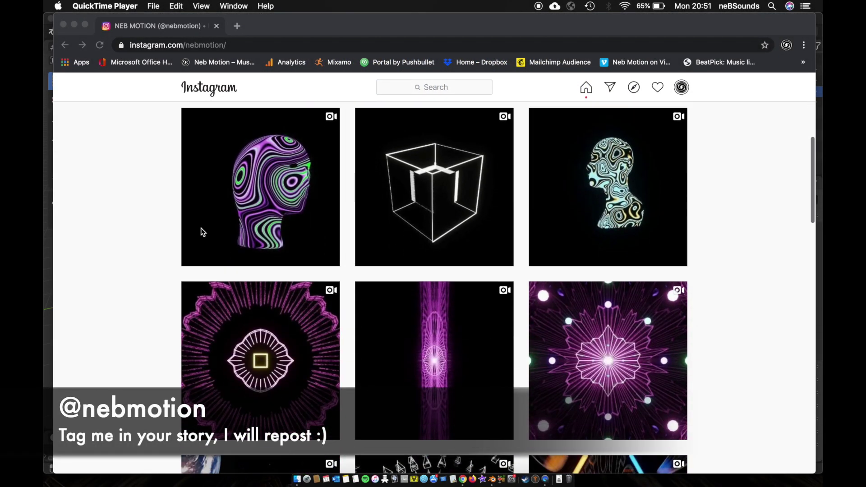
scroll(201, 232, "down", 10)
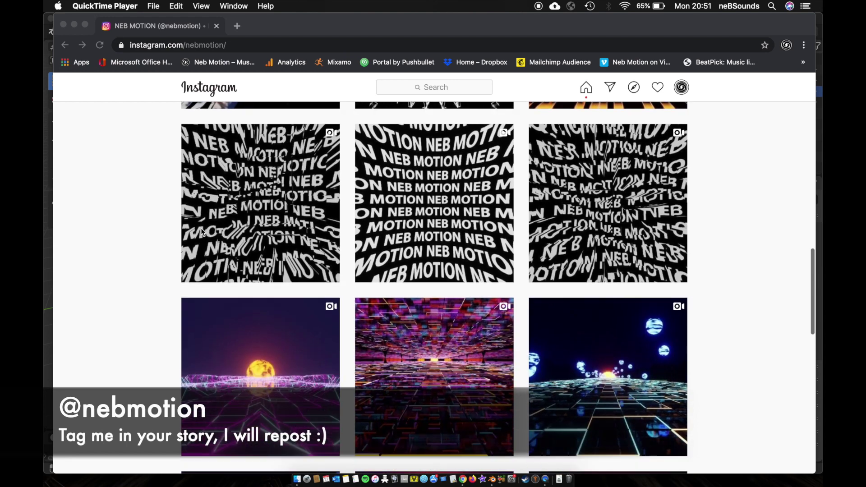
scroll(201, 232, "down", 4)
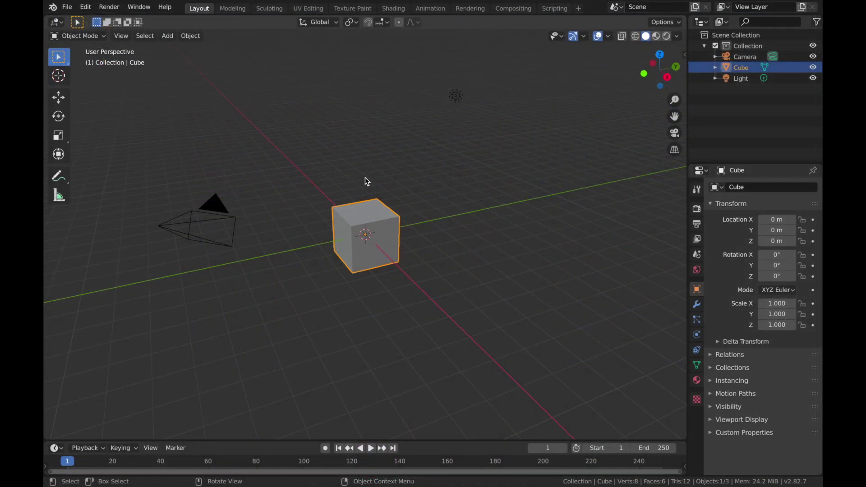
- Delete the default cube and add a mesh plane at the origin in its place
key("x")
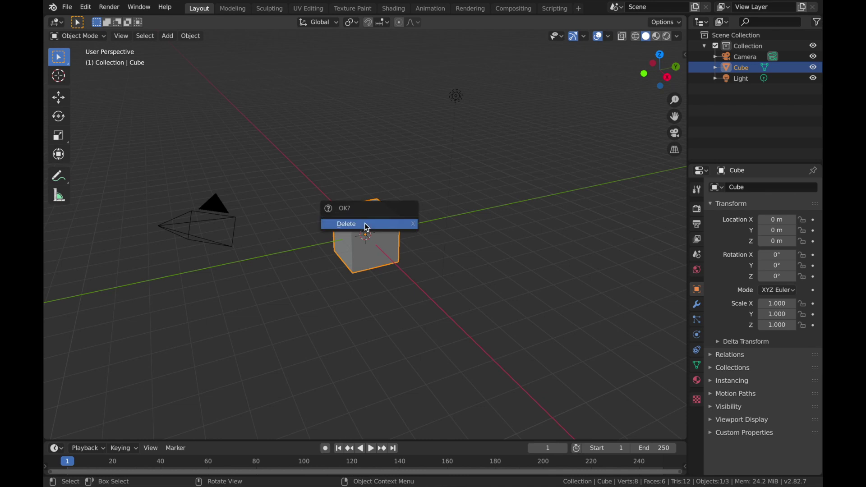
left_click(366, 225)
key("shift+a")
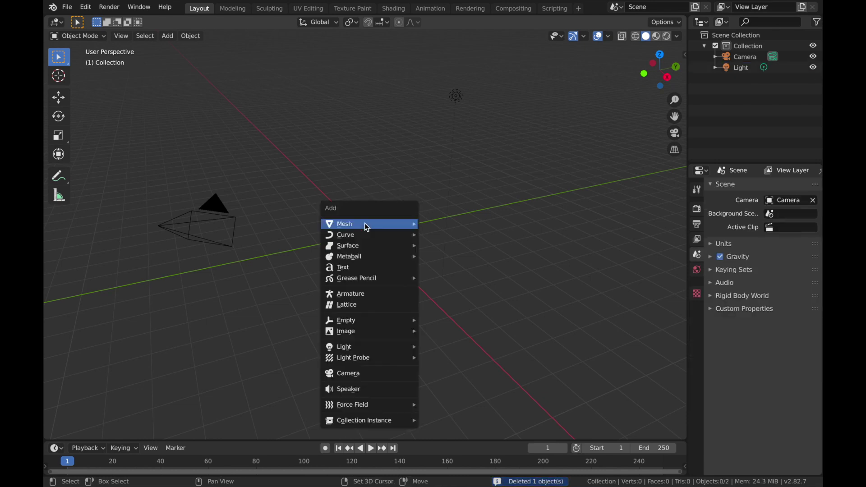
mouse_move(368, 228)
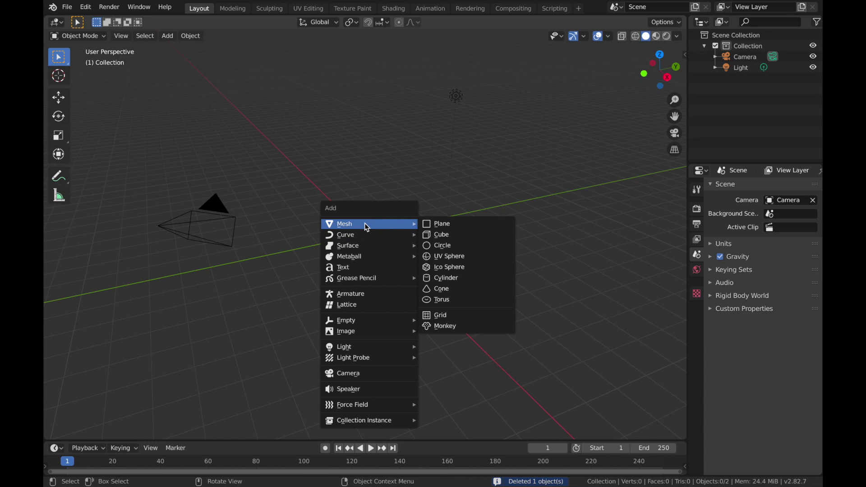
left_click(436, 224)
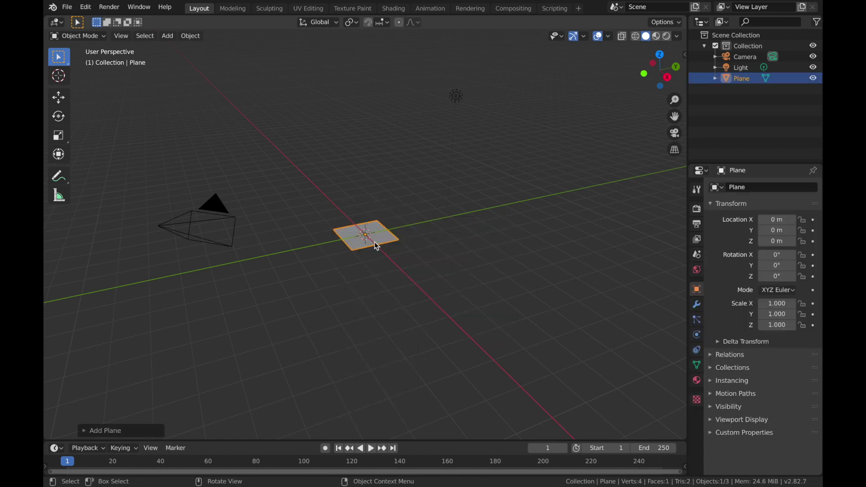
- Scale the plane uniformly by a factor of 8
key("s")
key("8")
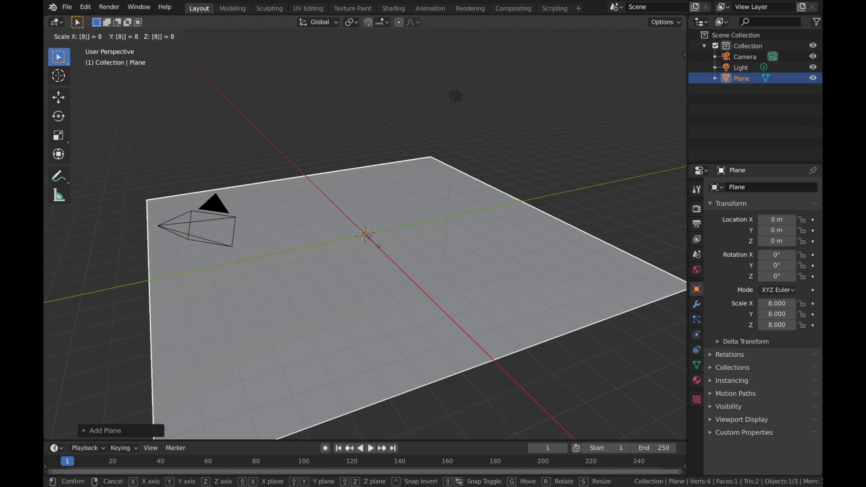
key("Return")
- In Edit Mode, subdivide the whole plane with the number of cuts set to 100
middle_click_drag(320, 236, 320, 232)
key("Tab")
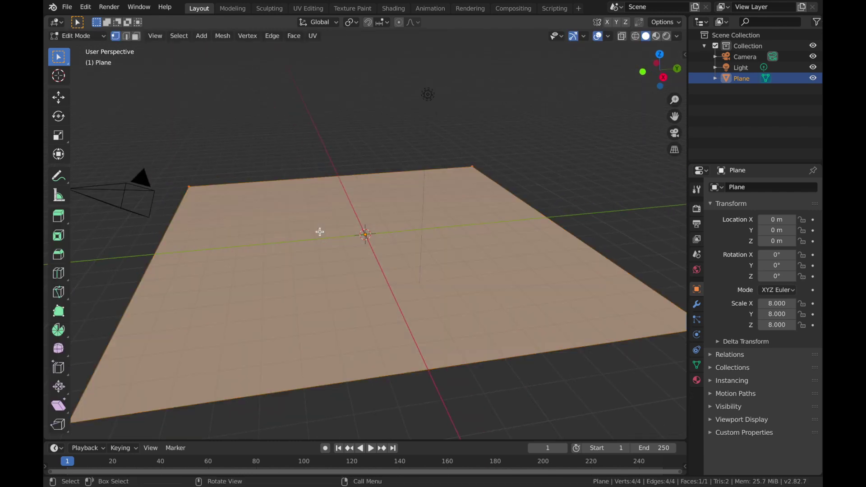
left_click(276, 38)
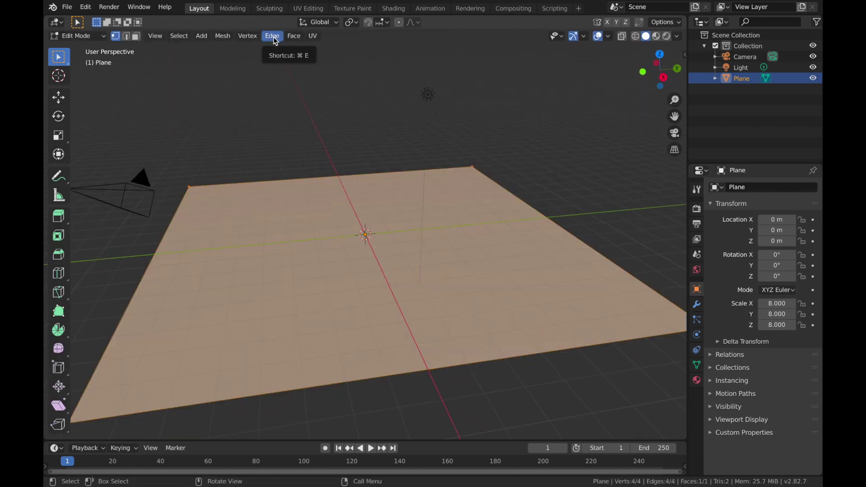
left_click(276, 40)
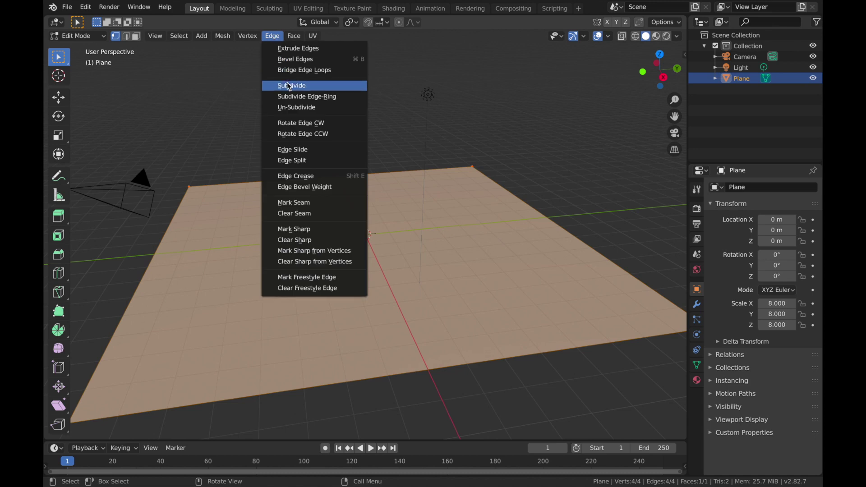
left_click(289, 86)
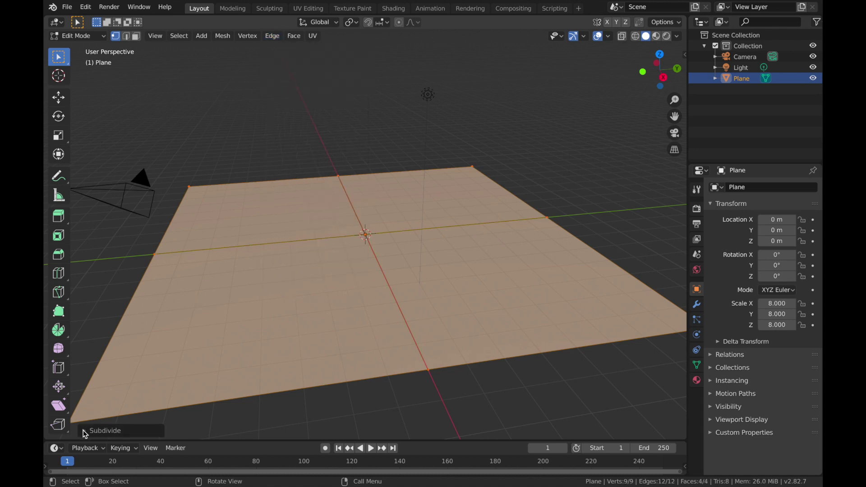
left_click(84, 435)
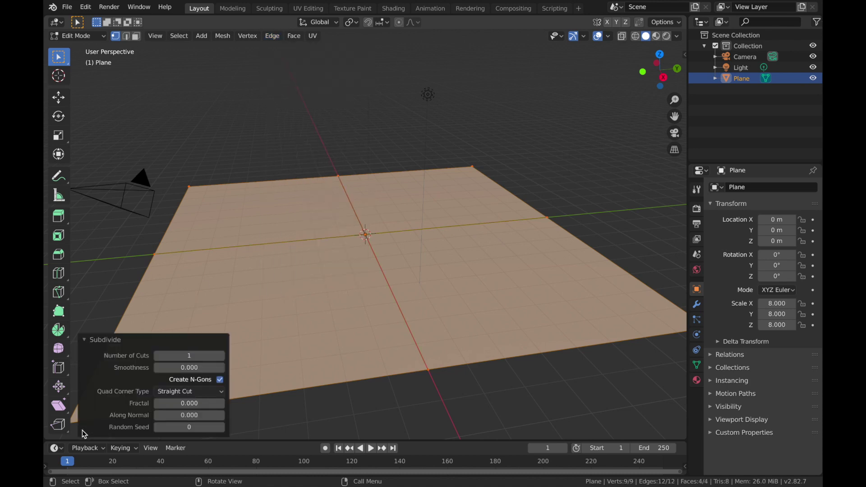
left_click(199, 356)
type("100")
key("Return")
- Apply Edge Split to all edges of the subdivided plane and return to Object Mode
middle_click_drag(271, 253, 278, 197)
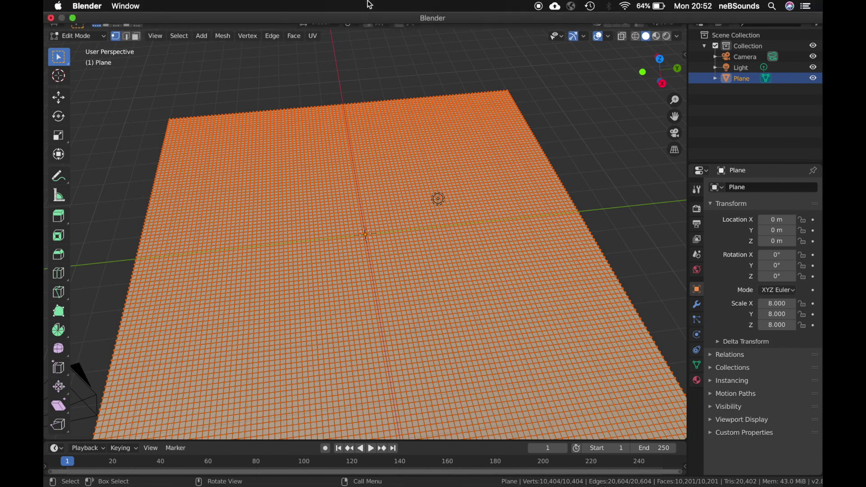
left_click(274, 40)
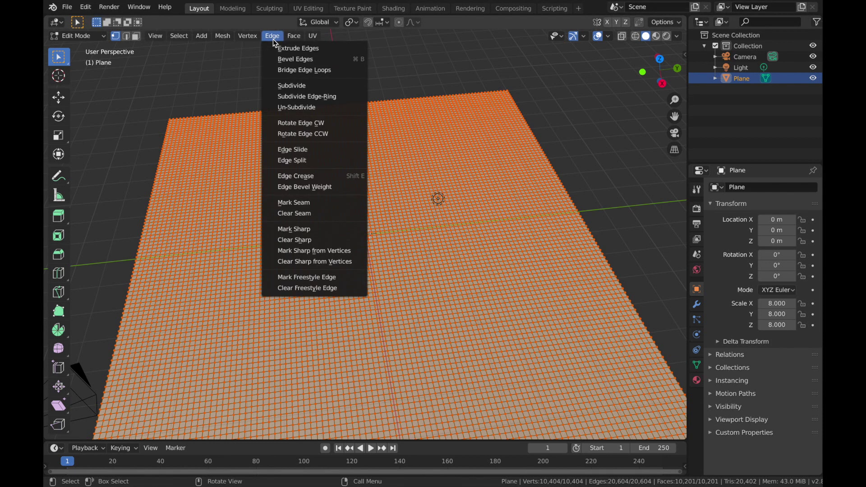
left_click(287, 161)
middle_click_drag(343, 208, 403, 254)
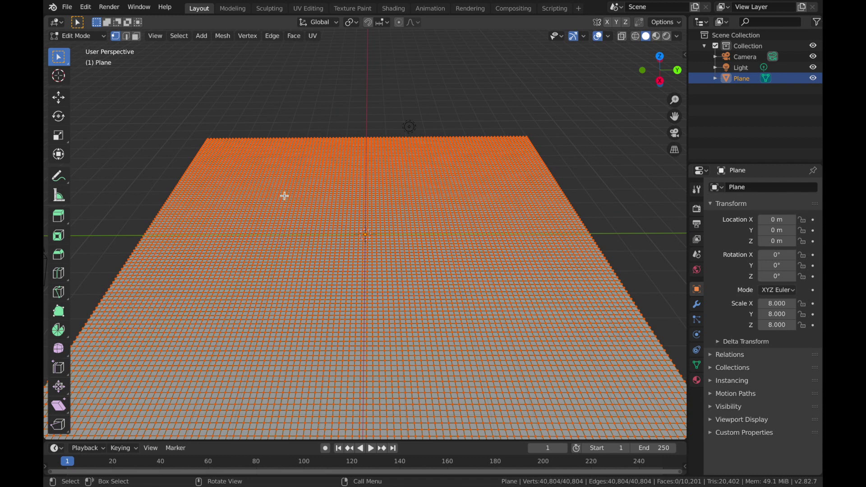
key("Tab")
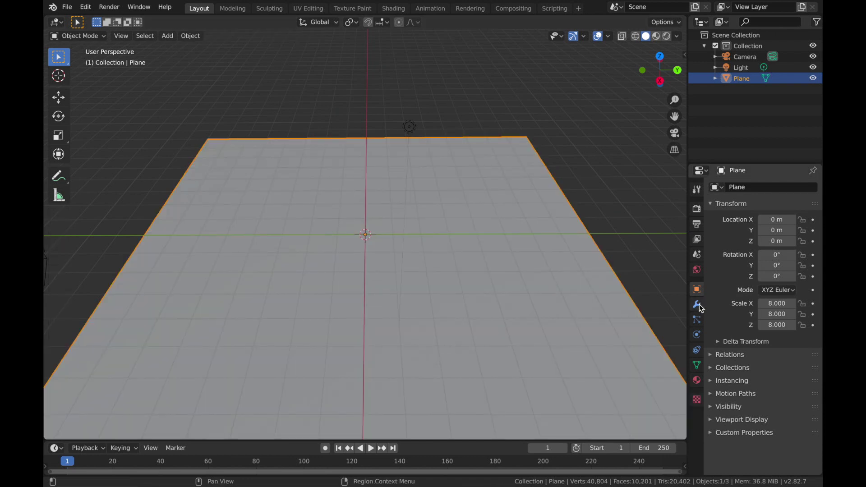
- Add a Smooth modifier to the plane and deselect all objects
left_click(697, 305)
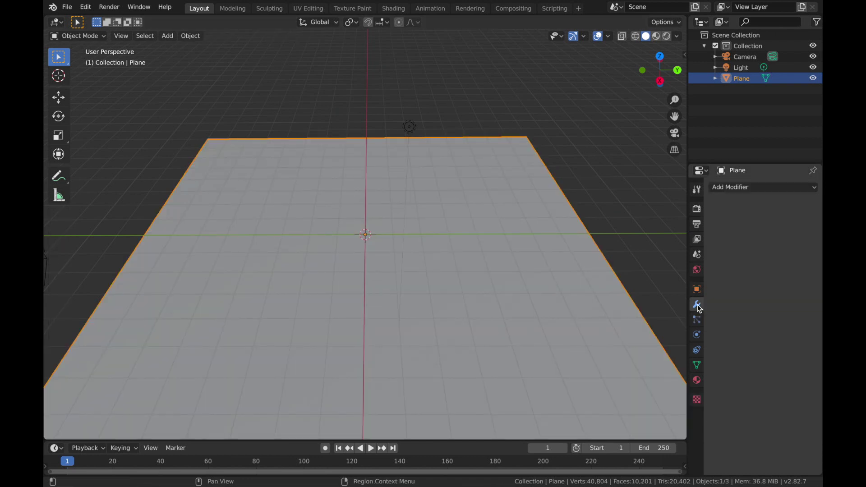
left_click(746, 189)
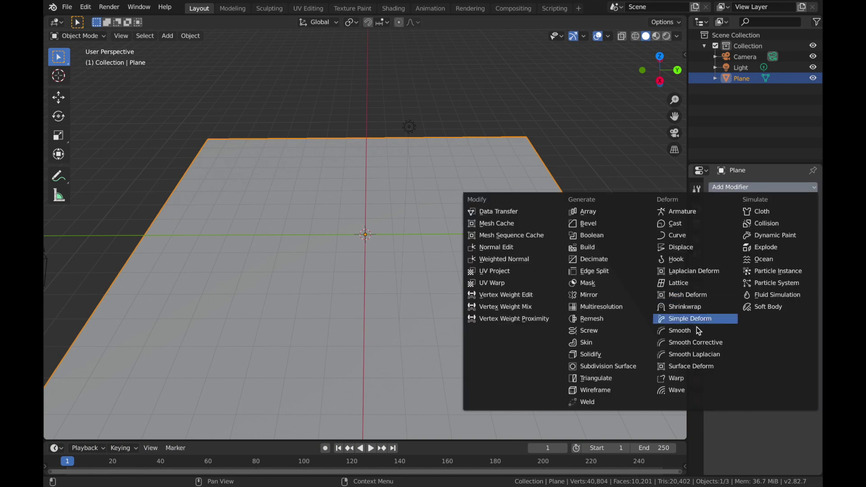
left_click(692, 334)
key("alt+a")
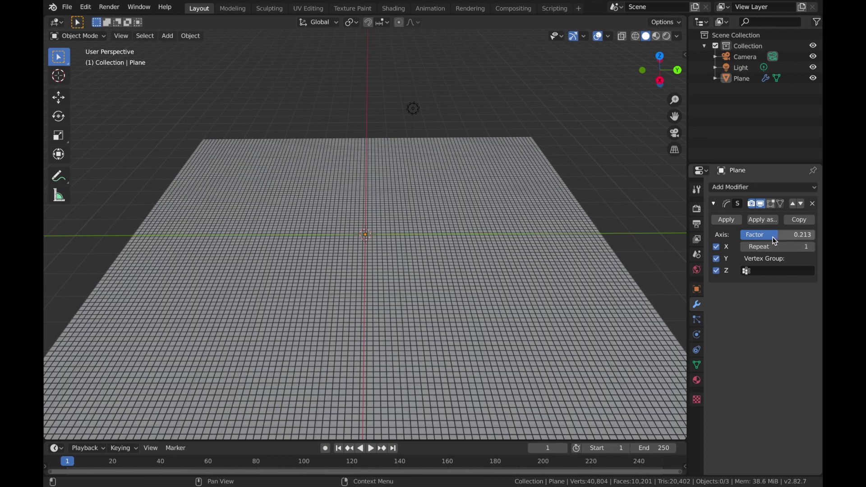
- Try Smooth modifier factors of 0.07, 0.787 and 1.217 on the plane
left_click(775, 236)
type("0.07")
key("Return")
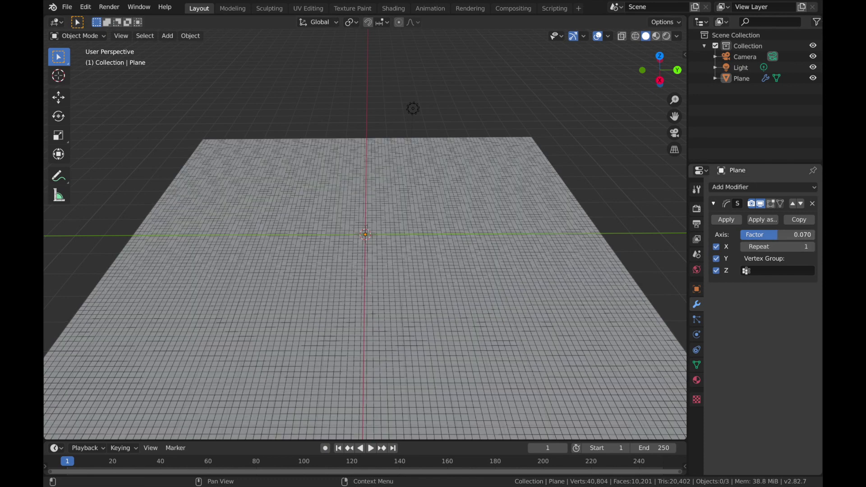
mouse_move(777, 234)
left_mouse_down()
mouse_move(808, 235)
mouse_move(780, 235)
left_mouse_up()
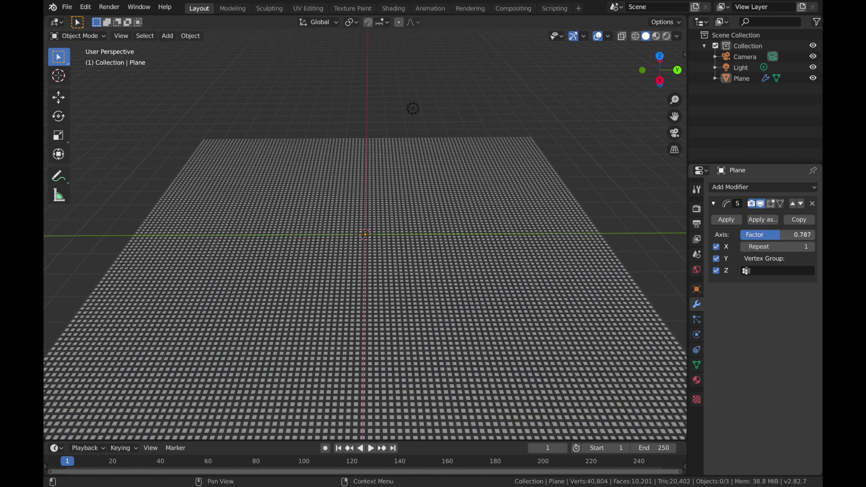
mouse_move(780, 234)
left_mouse_down()
mouse_move(792, 235)
mouse_move(782, 234)
left_mouse_up()
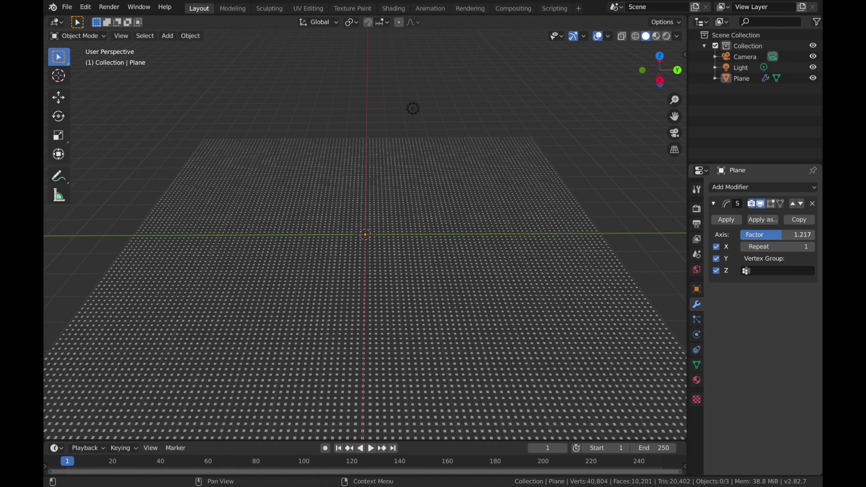
- Set the Smooth modifier's factor to 0.93
left_click(783, 235)
type(".93")
key("Return")
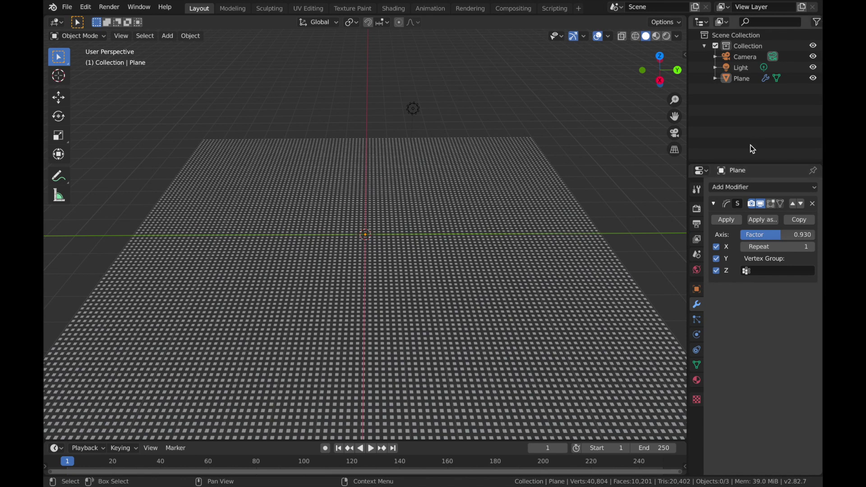
- Add a Solidify modifier to the plane and raise its thickness to 10 m
left_click(731, 189)
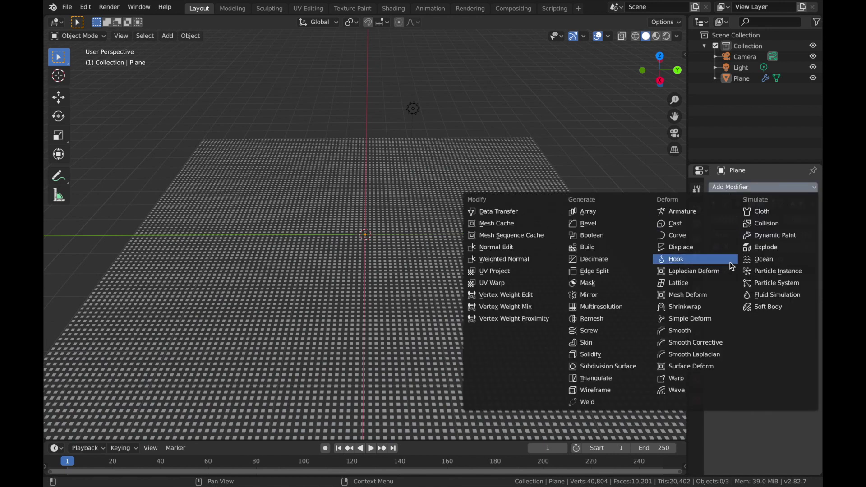
left_click(633, 355)
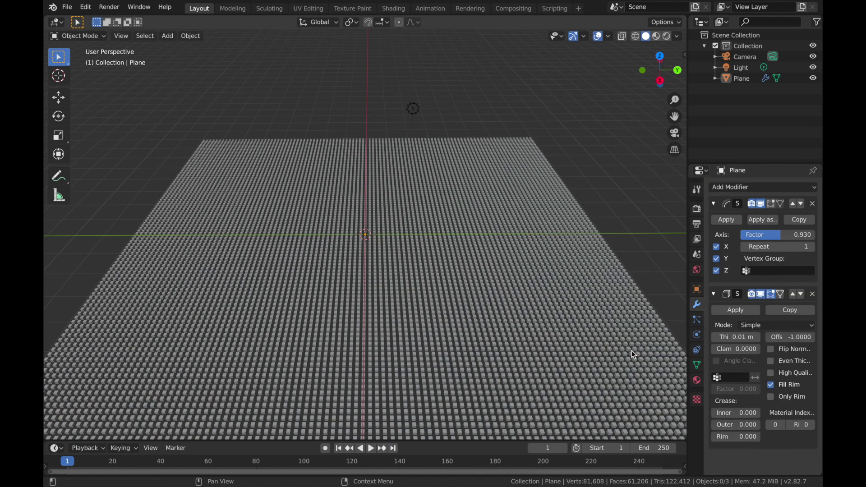
middle_click_drag(631, 351, 595, 339)
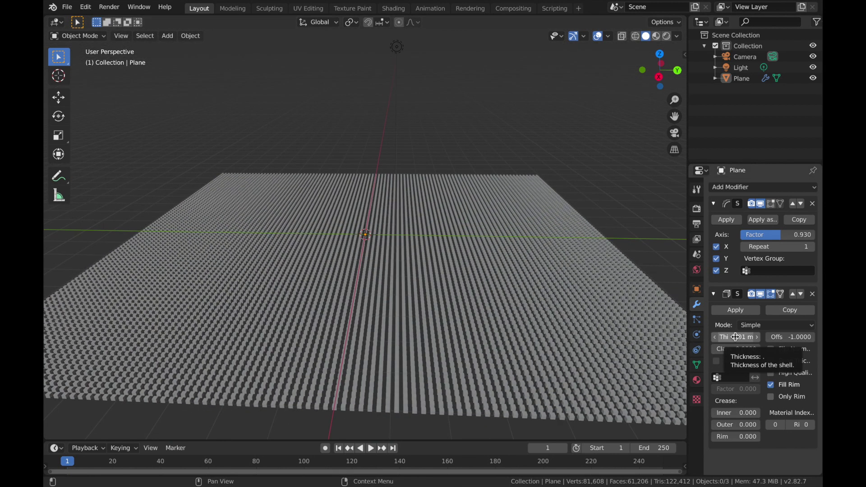
left_click_drag(736, 337, 762, 337)
- Add a Wave modifier to the plane and play the animation briefly to preview the motion
left_click(738, 187)
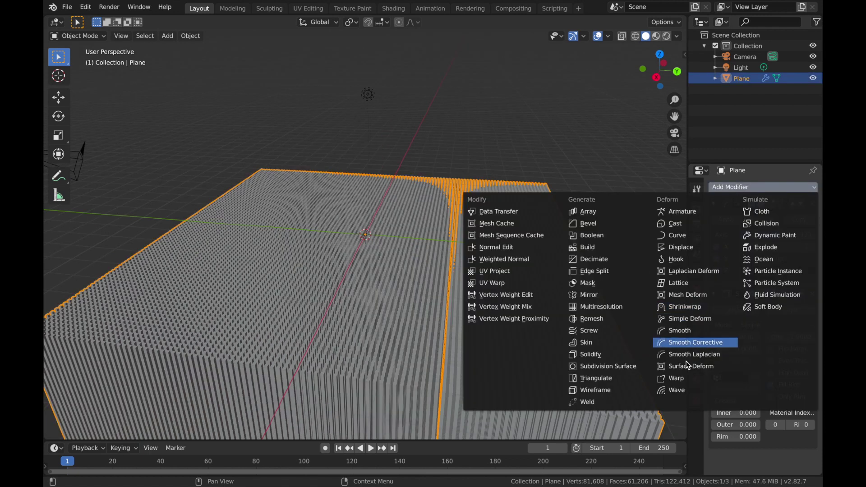
left_click(686, 391)
middle_click_drag(668, 384, 499, 298)
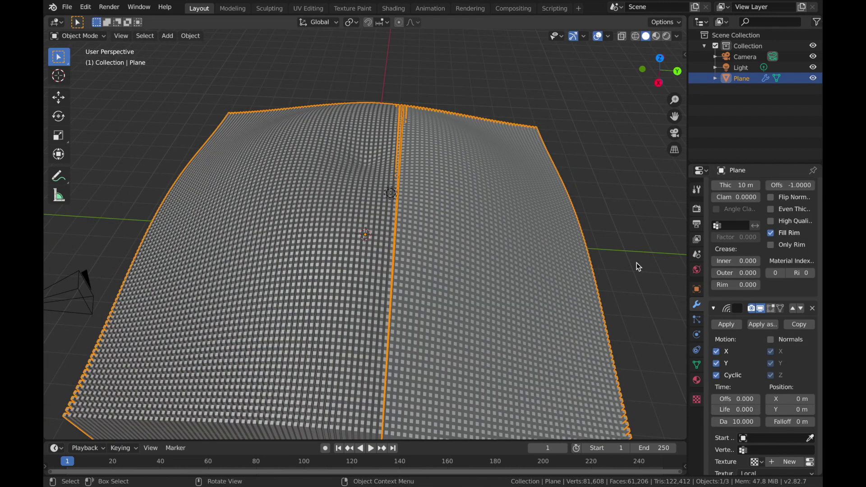
key("space")
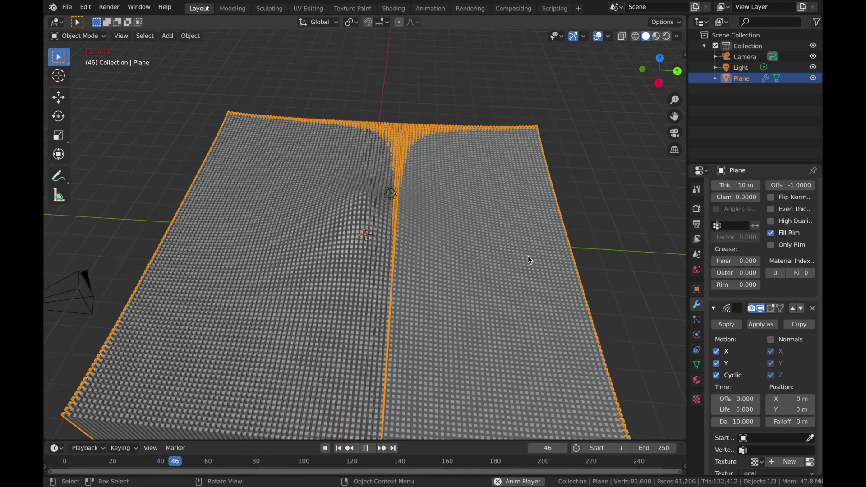
key("space")
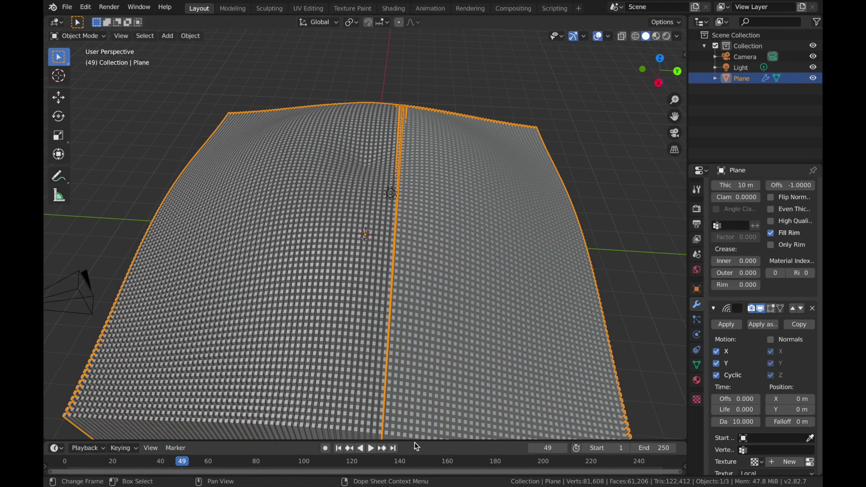
- Enlarge the timeline area, and with playback returned to frame 1, set the animation's end frame to 120
left_click_drag(419, 441, 451, 356)
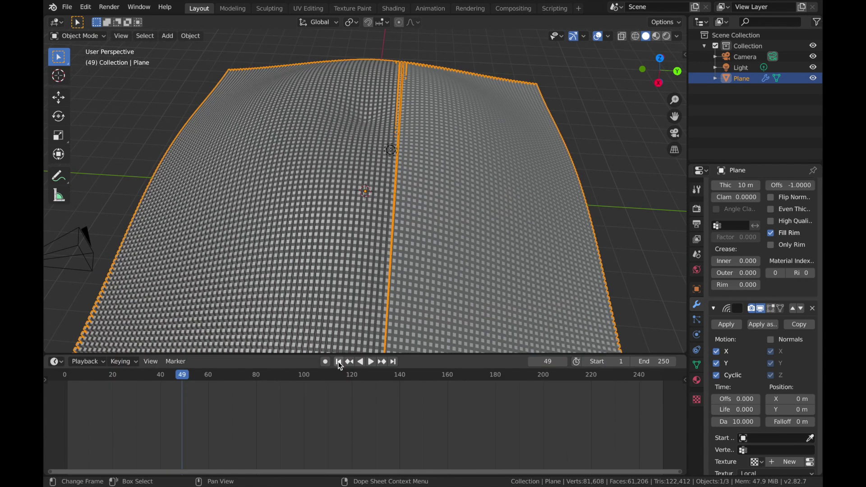
key("shift+Left")
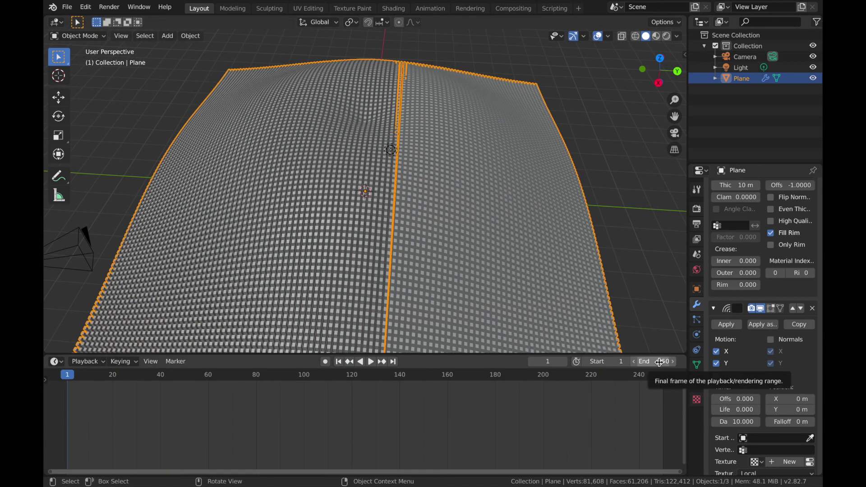
left_click(660, 363)
type("12")
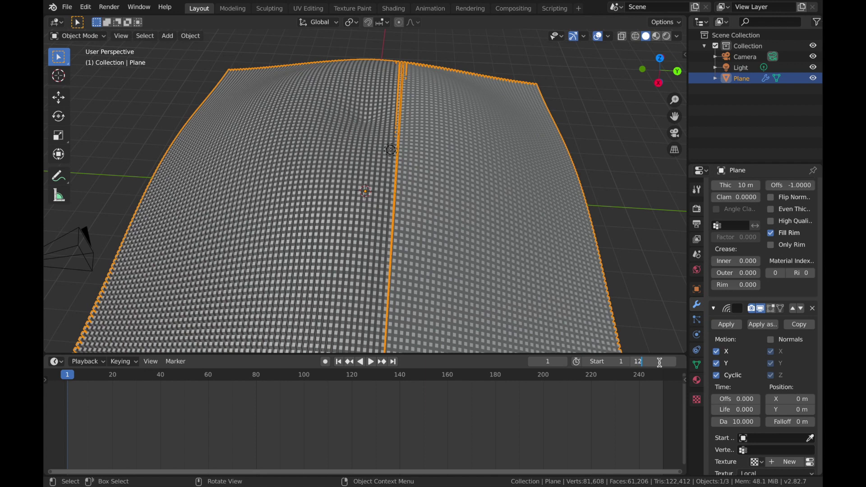
type("0")
key("Return")
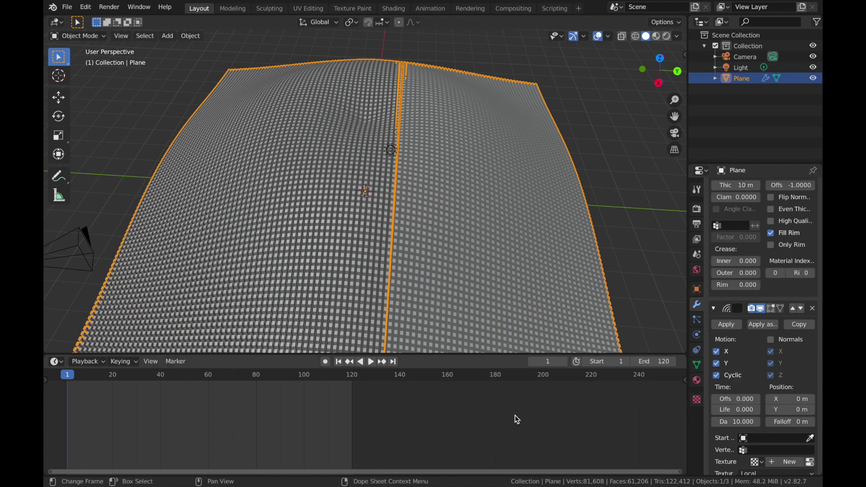
- Clear the camera's location and rotation and raise it about 5.05 m along the Z axis
left_click(87, 236)
key("alt+g")
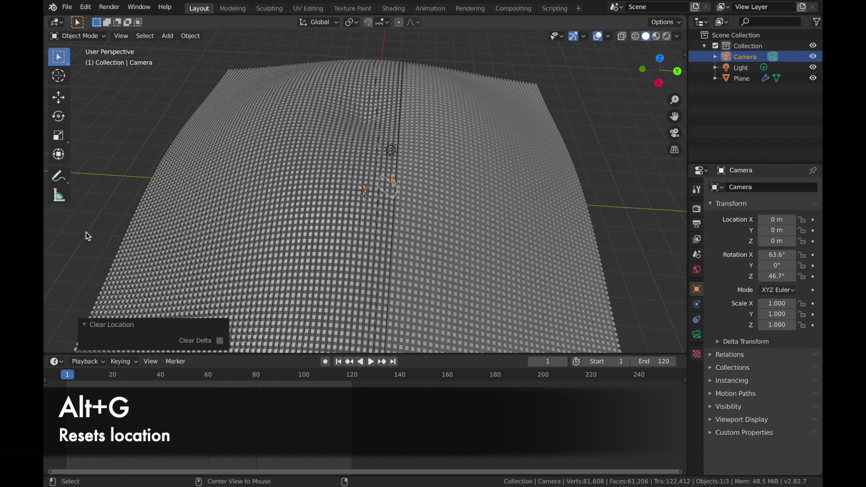
key("alt+r")
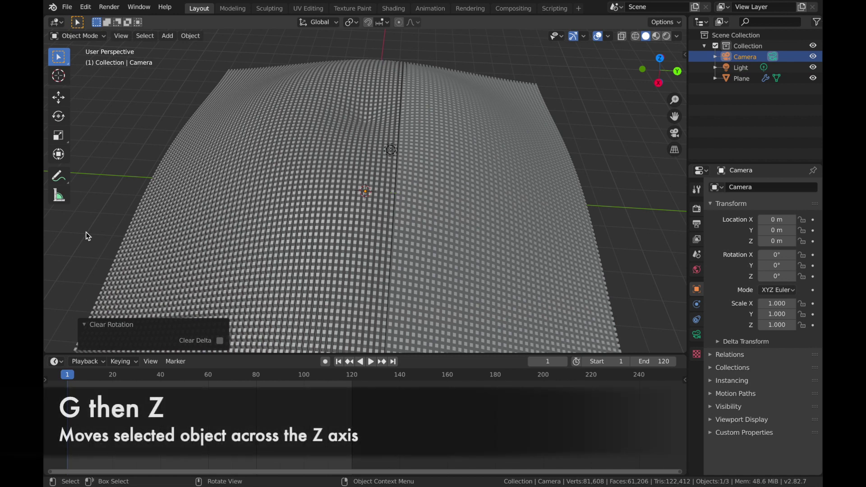
key("g")
key("z")
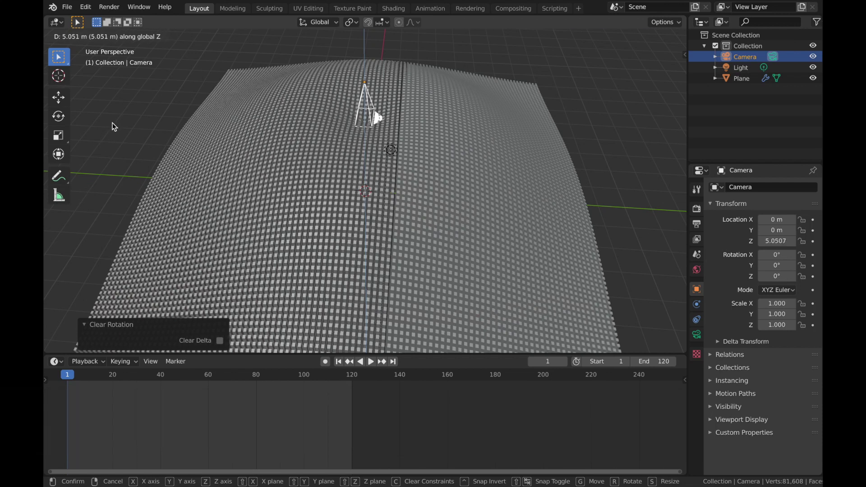
left_click(114, 127)
- Look through the camera and raise it further along the Z axis until the columns fill the whole camera frame
key("KP_0")
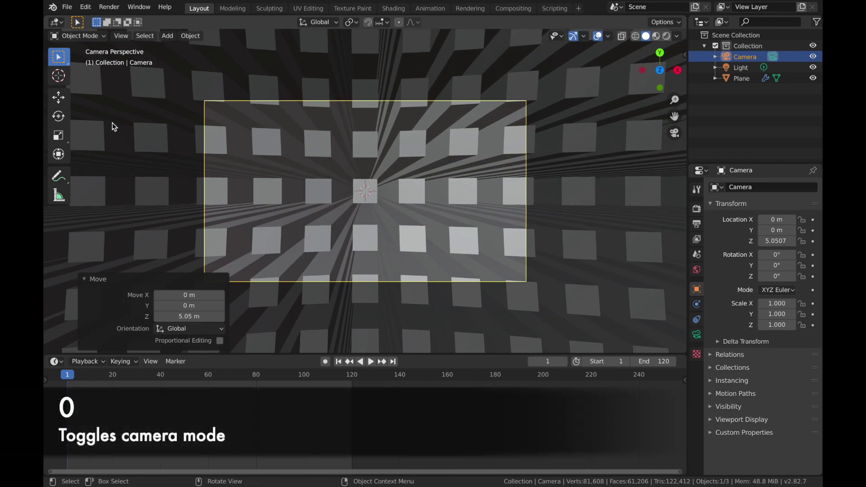
key("KP_0")
key("KP_0")
key("g")
key("z")
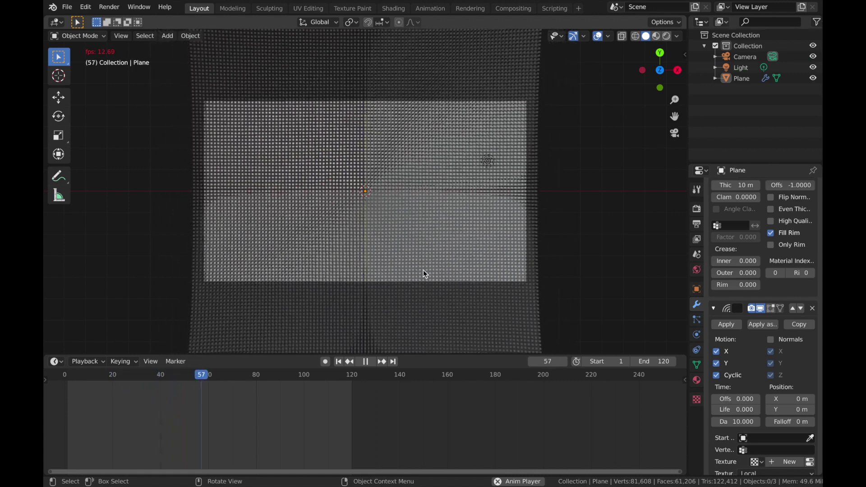
- With playback returned to frame 1, set the plane's Wave modifier time offset to 13.2 and preview the animation briefly
key("space")
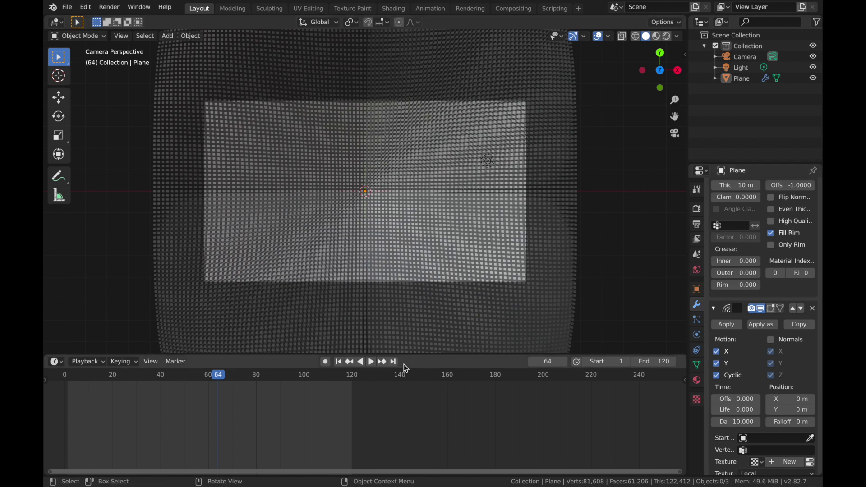
left_click(339, 362)
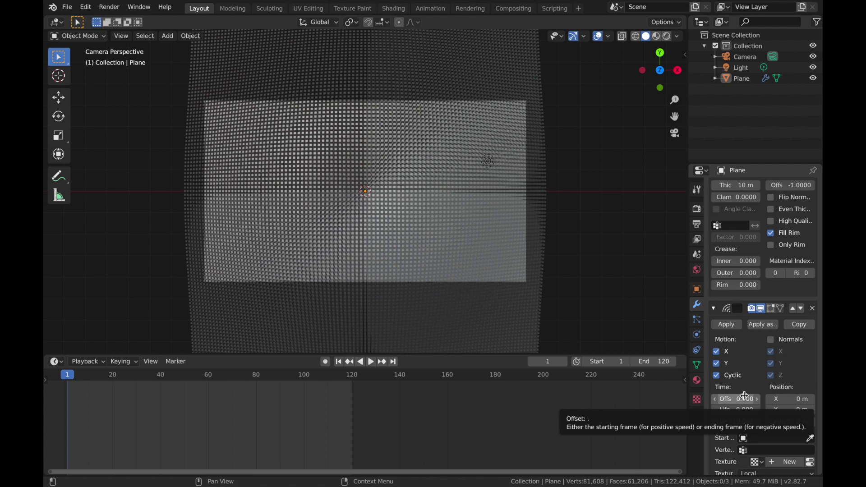
scroll(747, 359, "down", 2)
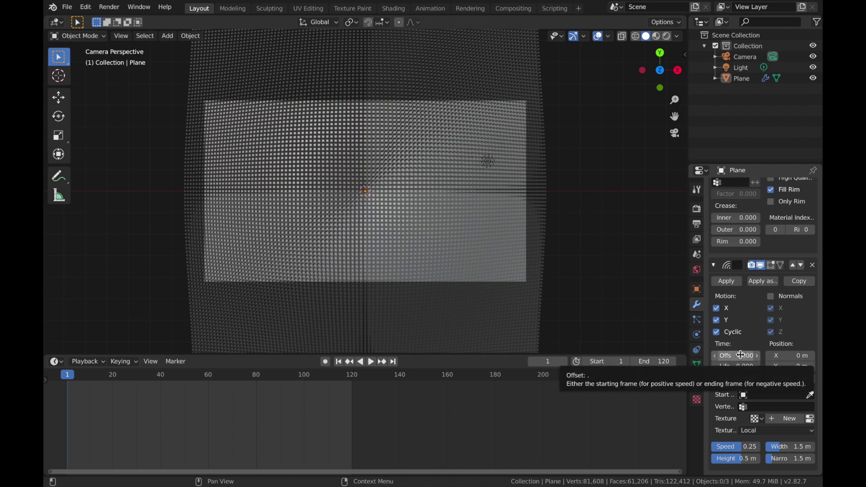
left_click(741, 355)
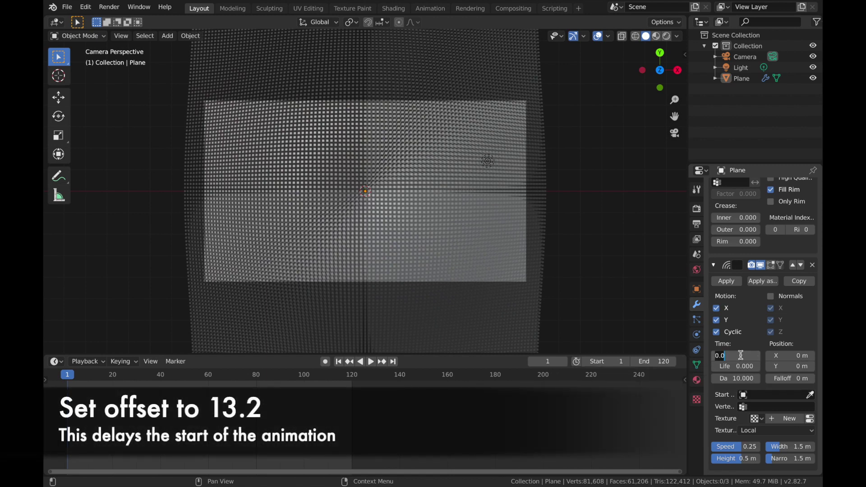
type("13.2")
key("Return")
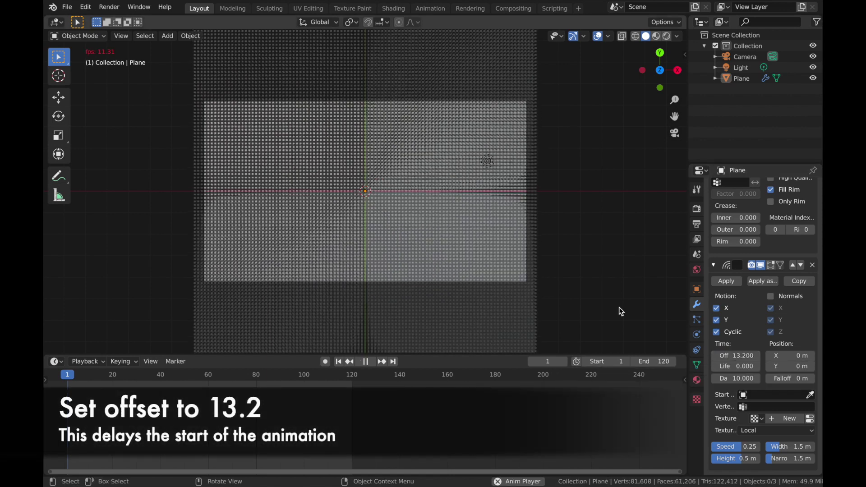
key("space")
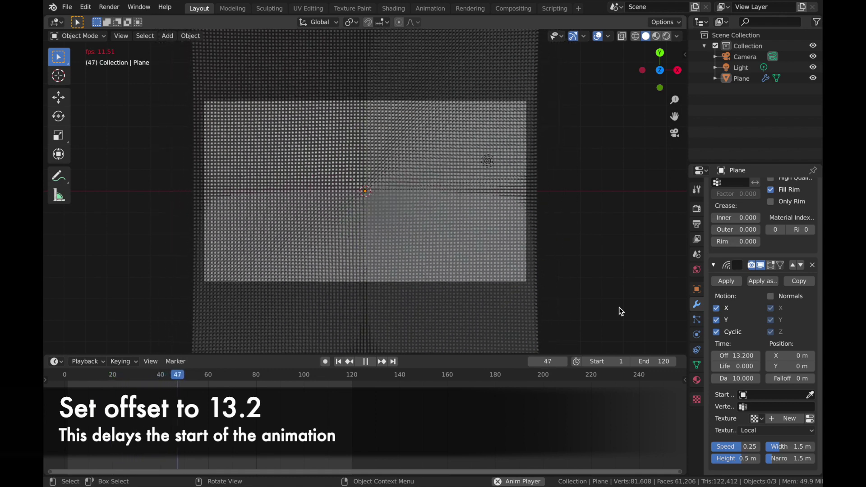
key("space")
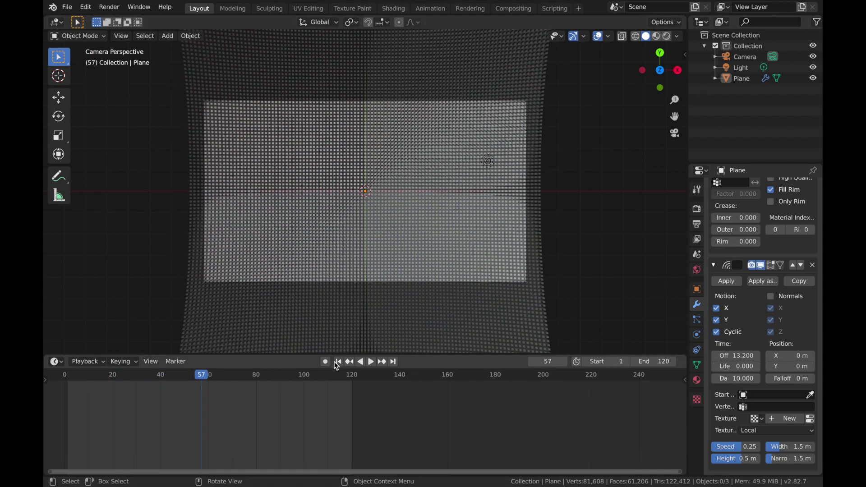
left_click(340, 362)
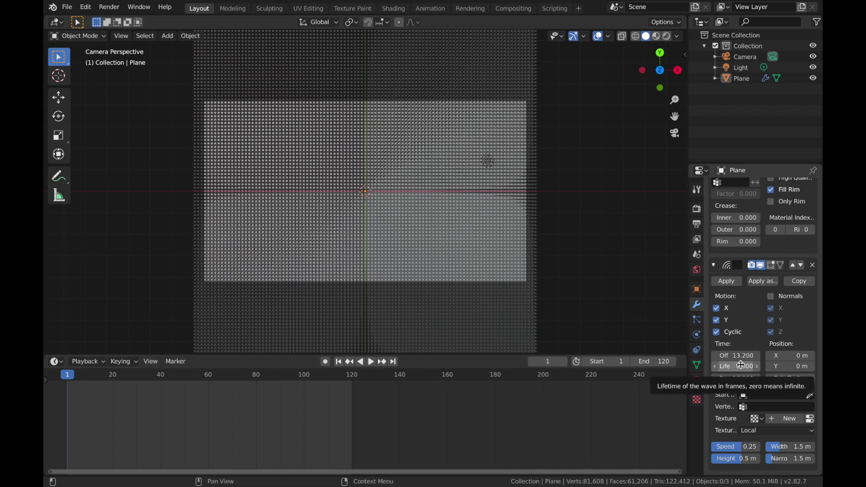
- Set the Wave modifier's life to 9.8 and play the animation to preview it
double_click(741, 366)
type("9.8")
key("Return")
key("space")
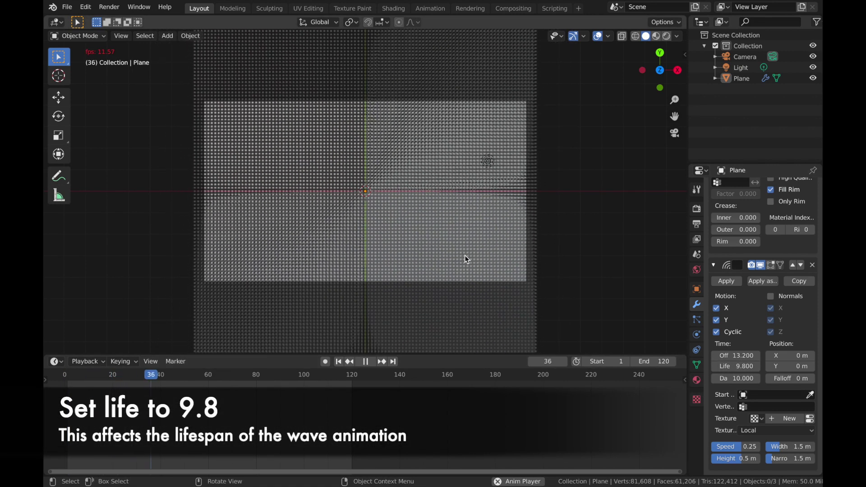
key("space")
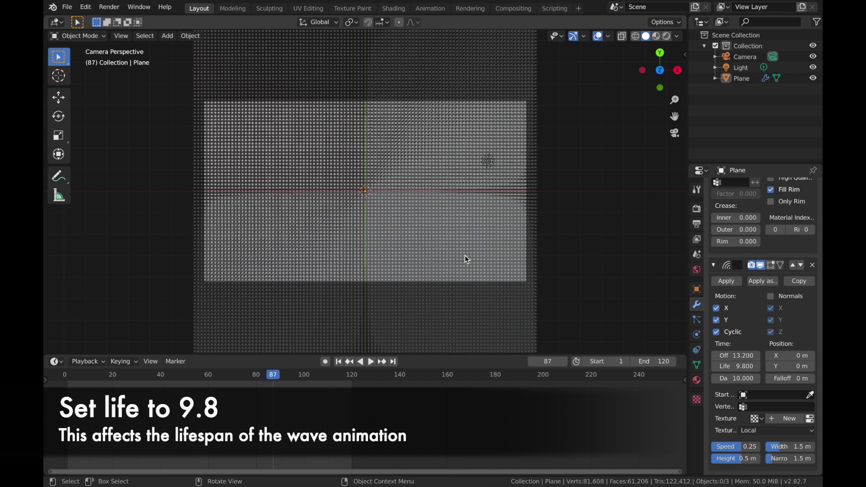
- Move the playhead back to the early frames and replay them to examine how the wave's lifespan behaves
left_click(142, 378)
left_click(112, 378)
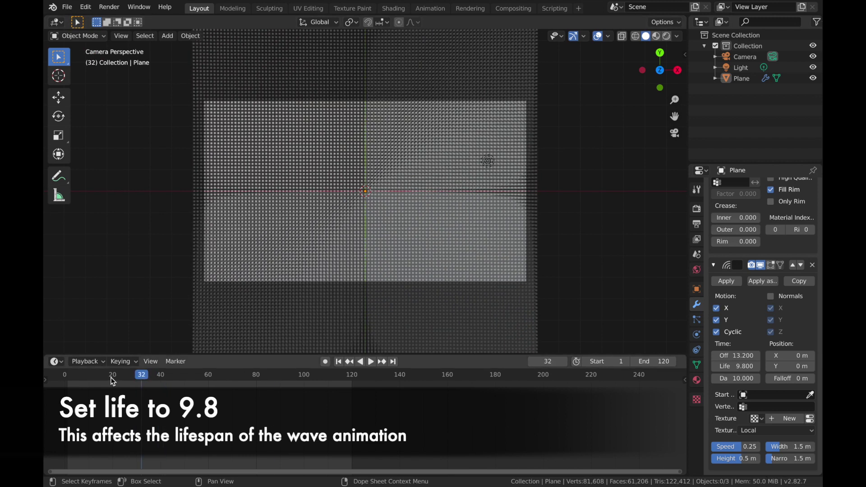
key("space")
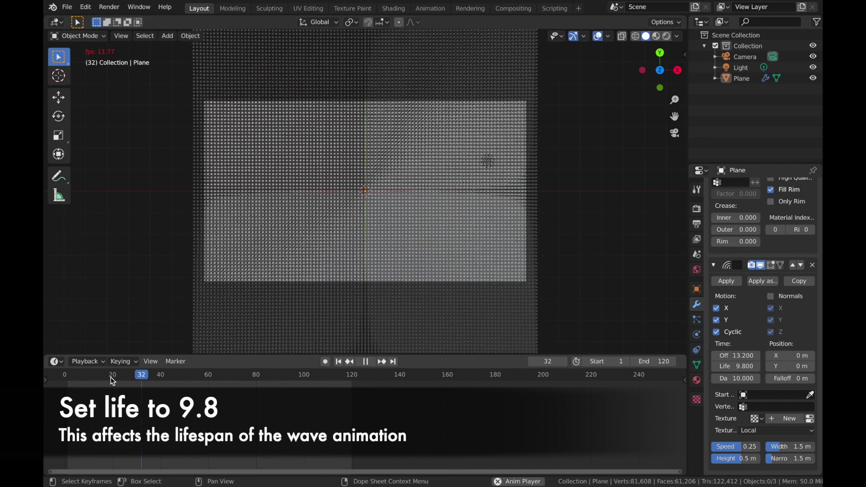
key("space")
left_click(77, 382)
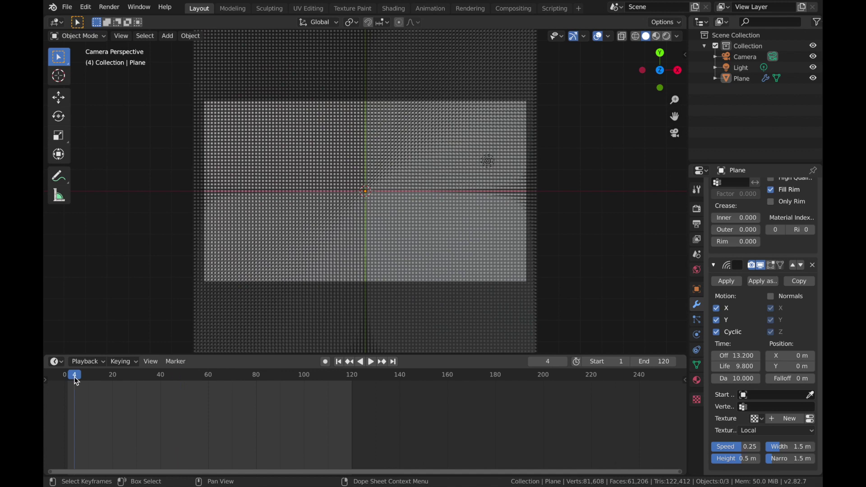
key("space")
key("space")
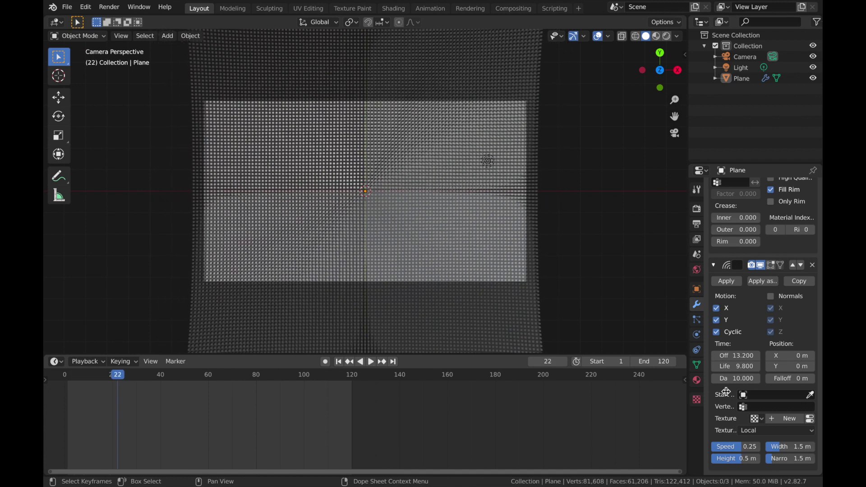
- Try a Wave modifier life of 53 with a short playback, and restore the life to 9.8
left_click_drag(737, 366, 745, 366)
key("space")
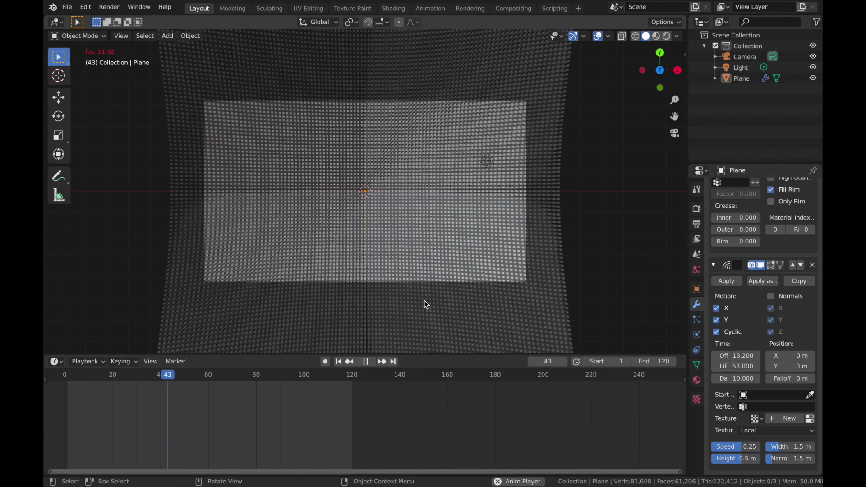
key("space")
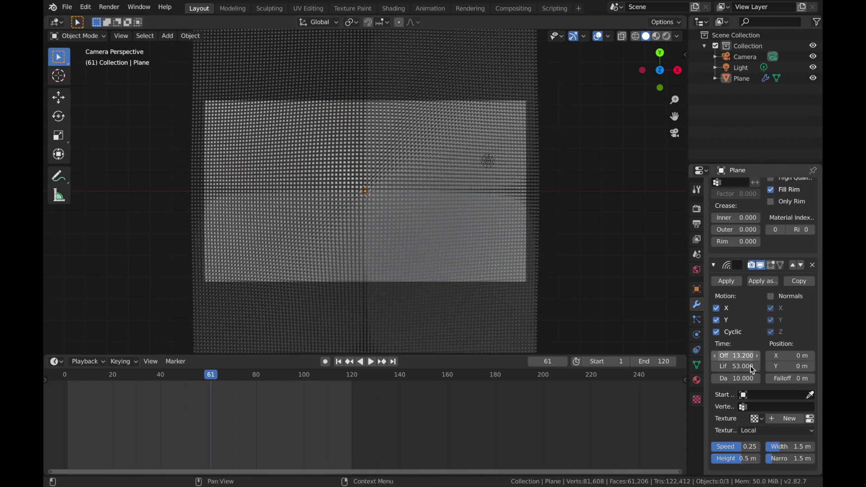
left_click(746, 366)
type("9")
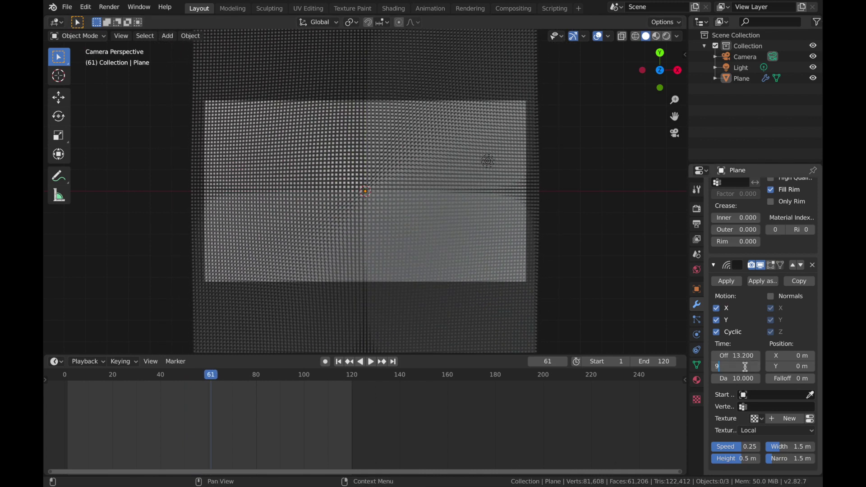
type(".8")
key("Return")
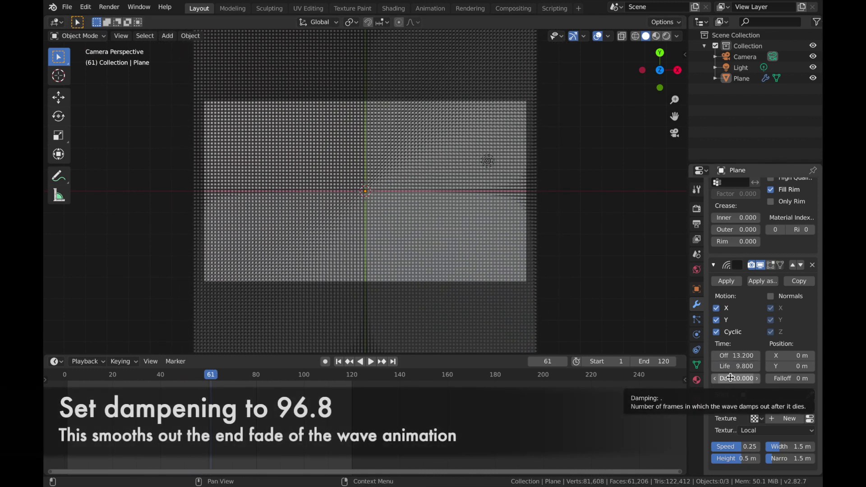
- Set the Wave modifier's damping to 96.8, preview the animation, and return to frame 1
left_click(744, 379)
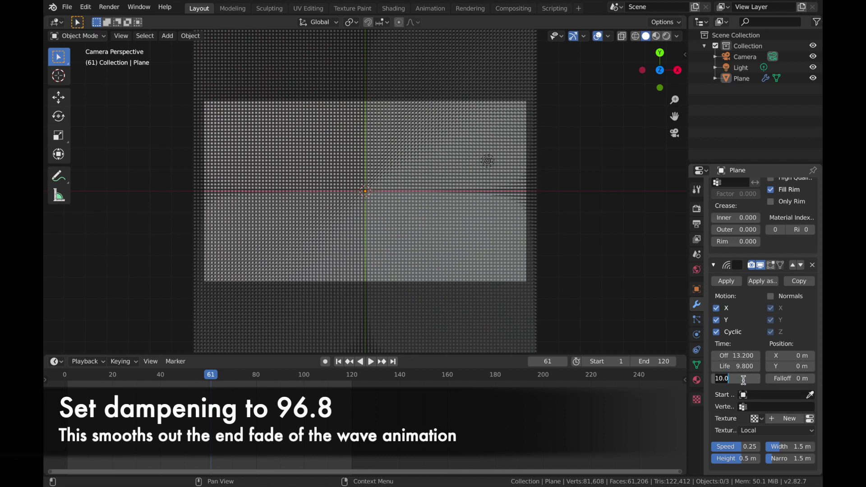
type("96.8")
key("Return")
key("space")
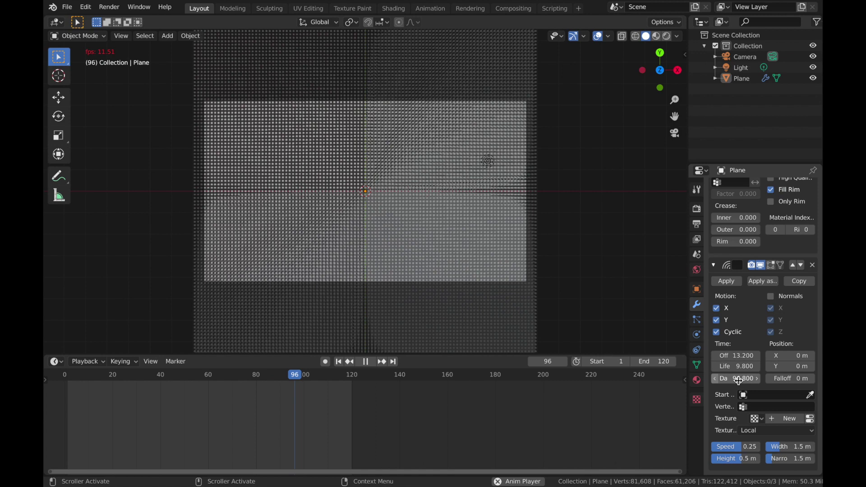
key("space")
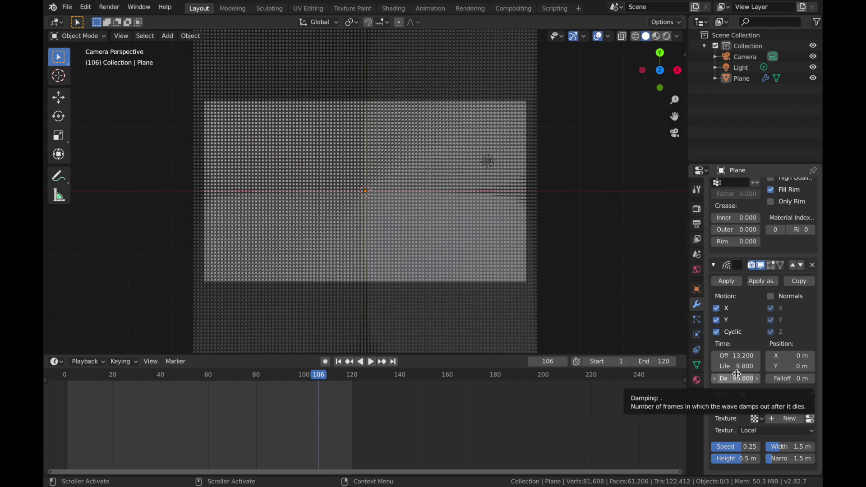
key("shift+Left")
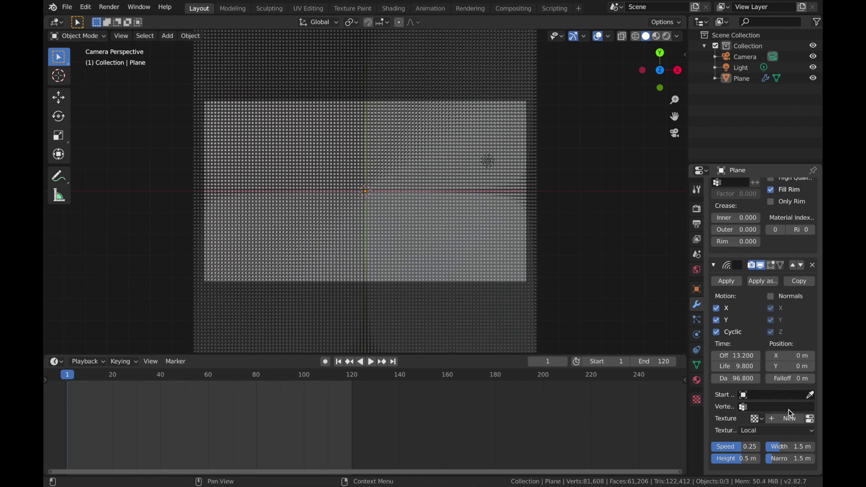
- Set the Wave modifier's speed to 0.01 and its height to 0.84 m
double_click(738, 447)
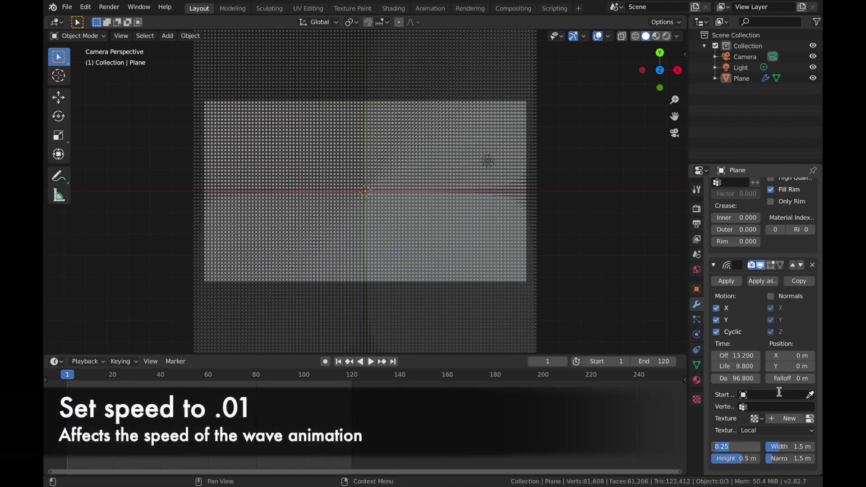
type(".01")
key("Return")
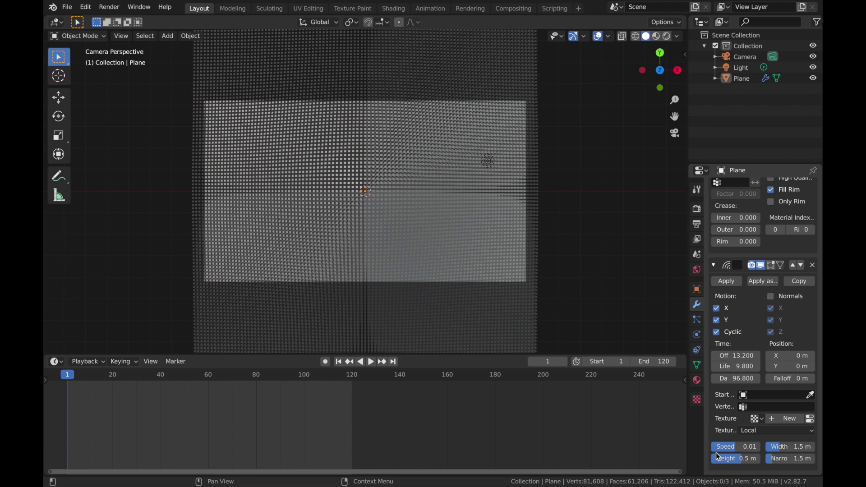
left_click(744, 465)
type(".84")
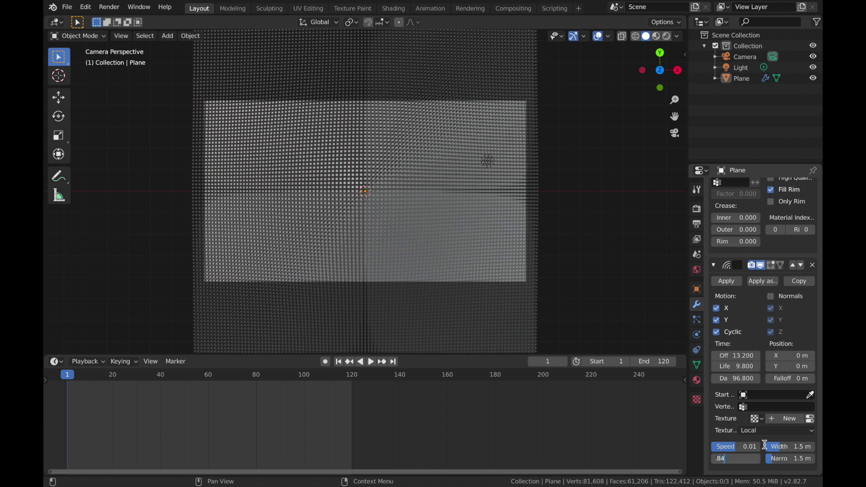
key("Return")
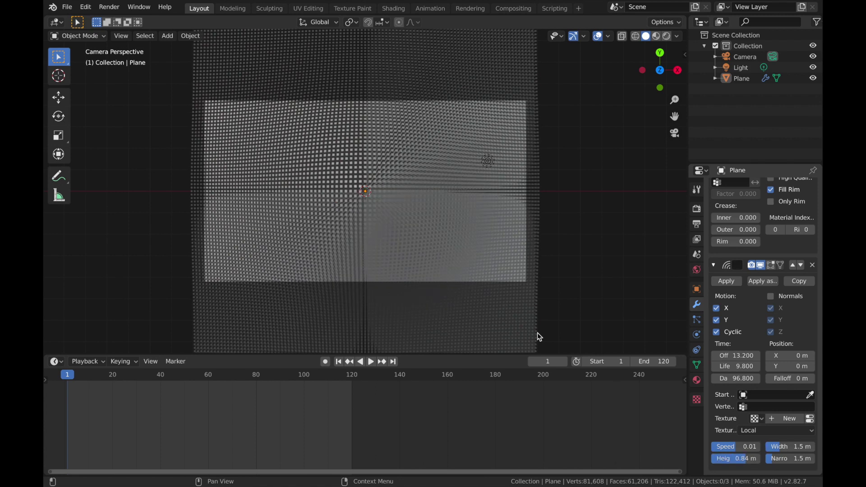
- Play the animation outside the camera view while trying a lower wave height of about 0.75 m, and cancel the height change
key("space")
key("KP_0")
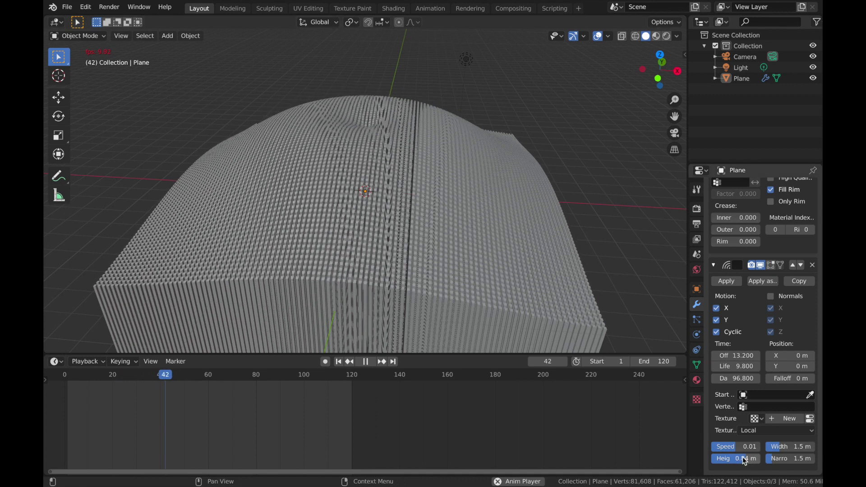
mouse_move(746, 461)
left_mouse_down()
mouse_move(689, 461)
mouse_move(753, 461)
mouse_move(731, 461)
left_mouse_up()
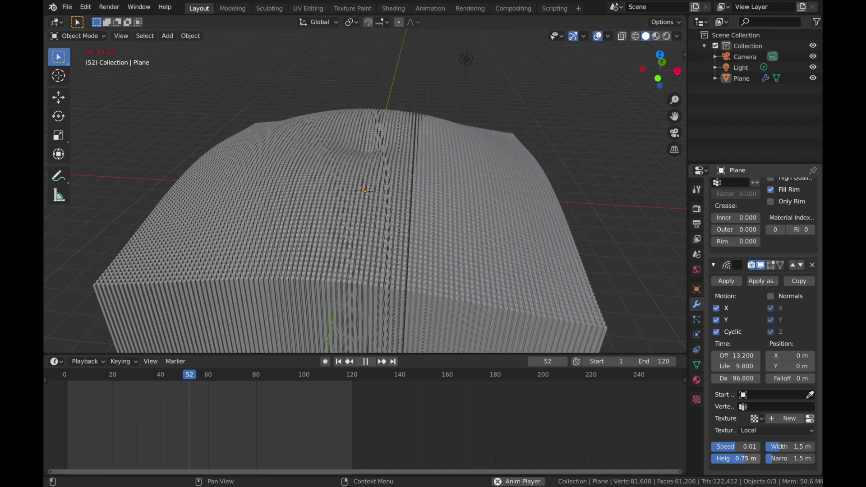
left_click_drag(731, 458, 740, 458)
key("Escape")
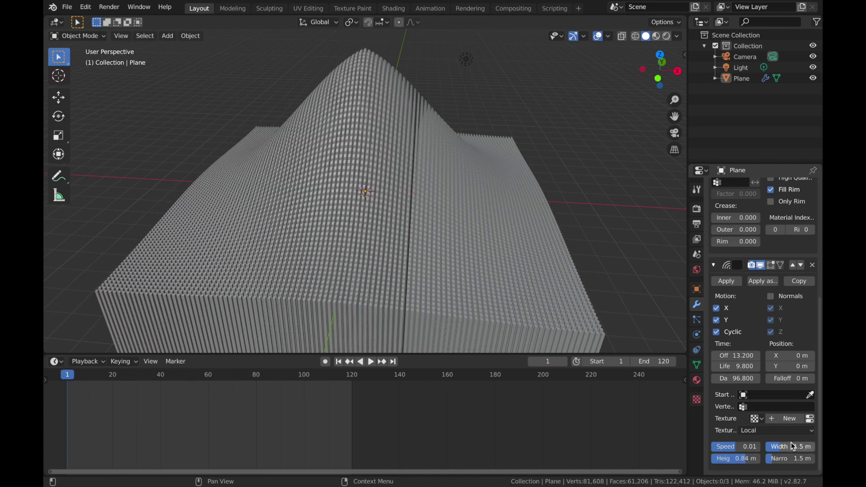
- Set the Wave modifier's width to 0.07 m and its narrowness to 10 m
left_click(789, 449)
key("BackSpace")
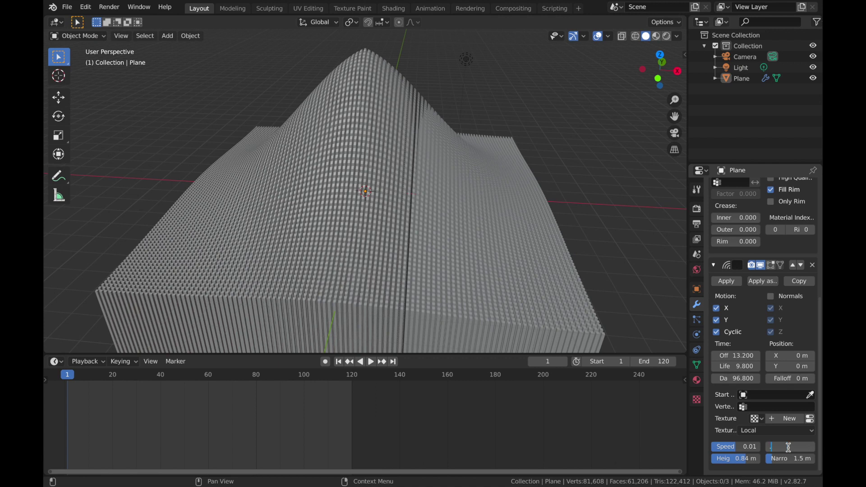
key("Return")
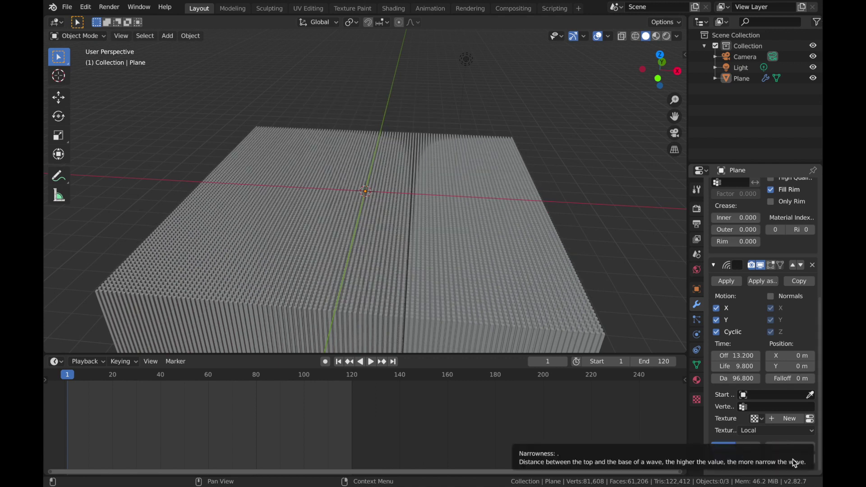
left_click(794, 460)
type("10")
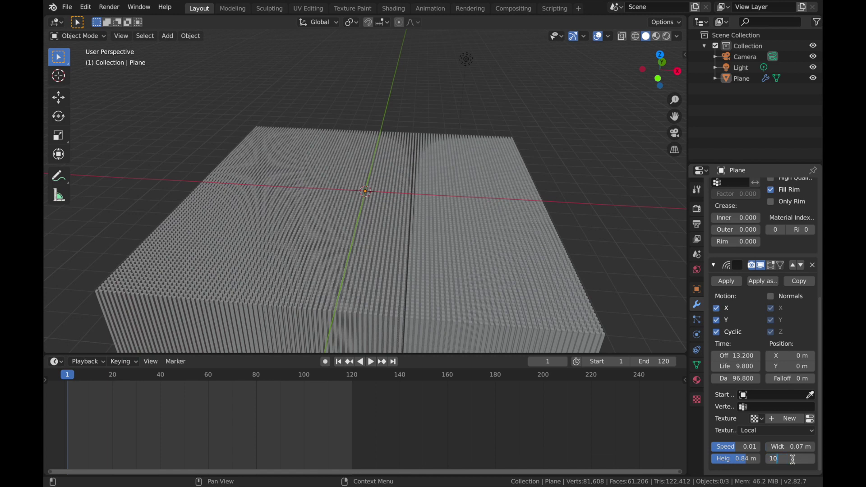
key("Return")
- Preview the wave animation through the camera and return to frame 1
key("KP_0")
key("space")
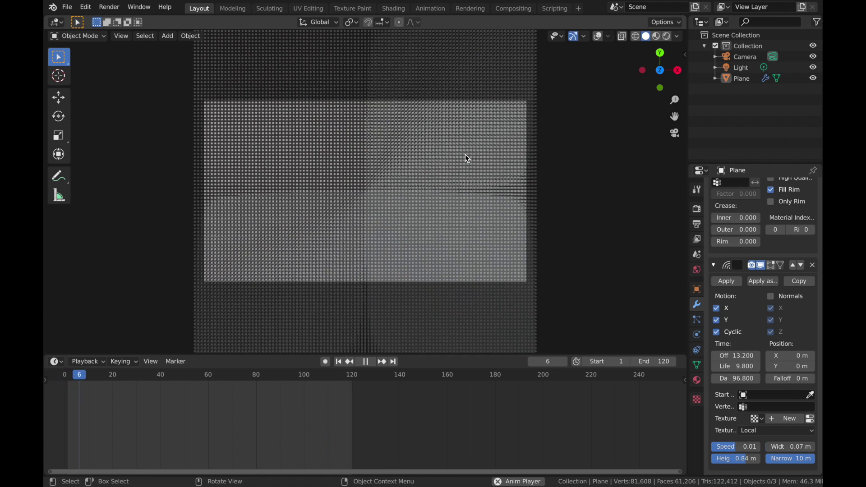
key("Escape")
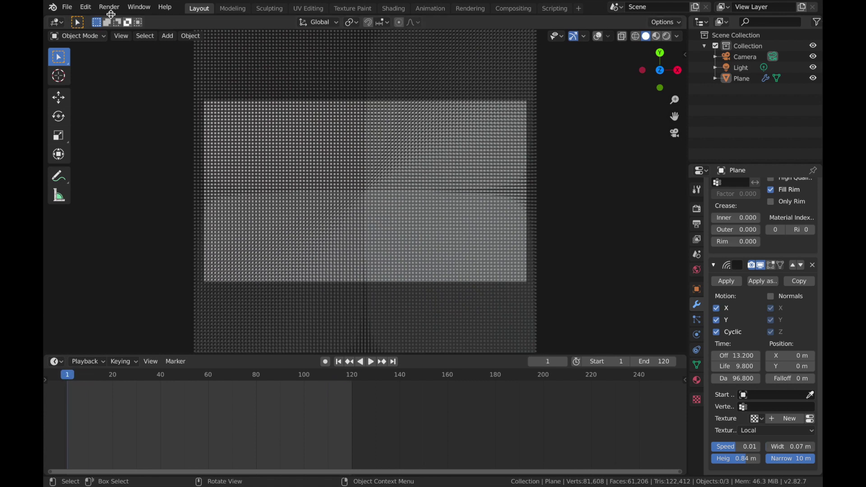
left_click(67, 6)
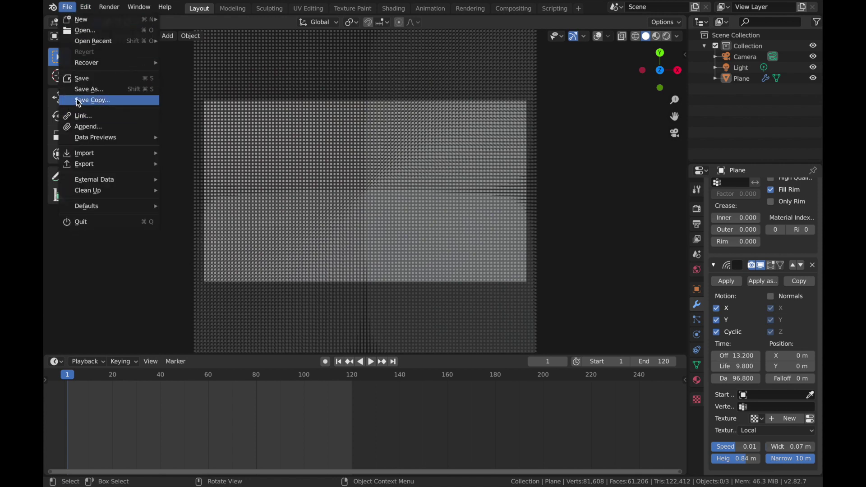
left_click(93, 89)
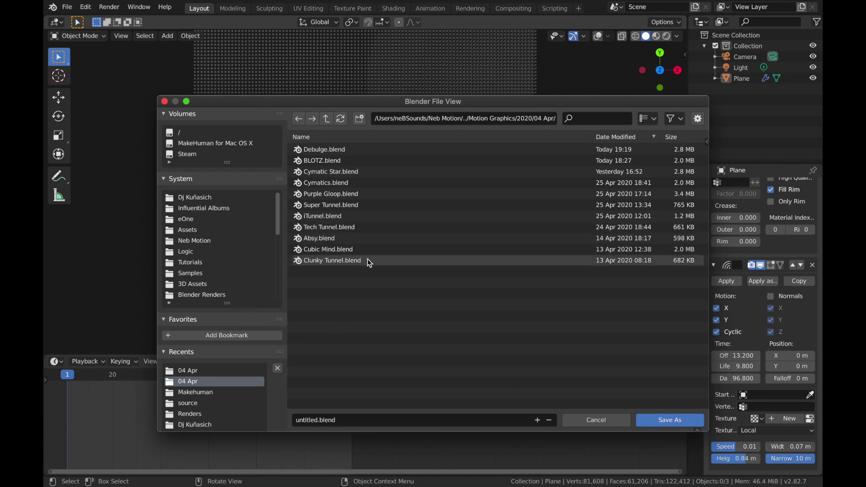
key("Escape")
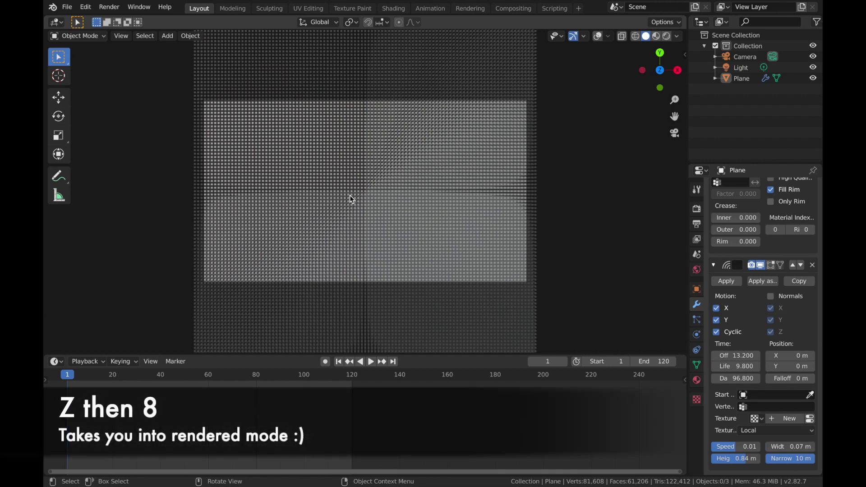
- Switch the viewport to rendered shading, and reset the light's location to the origin with the overlays shown
key("z")
key("8")
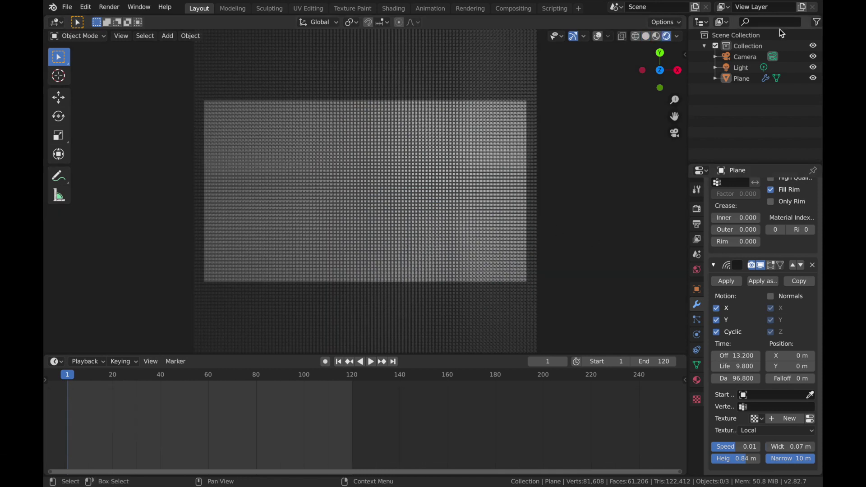
left_click(741, 70)
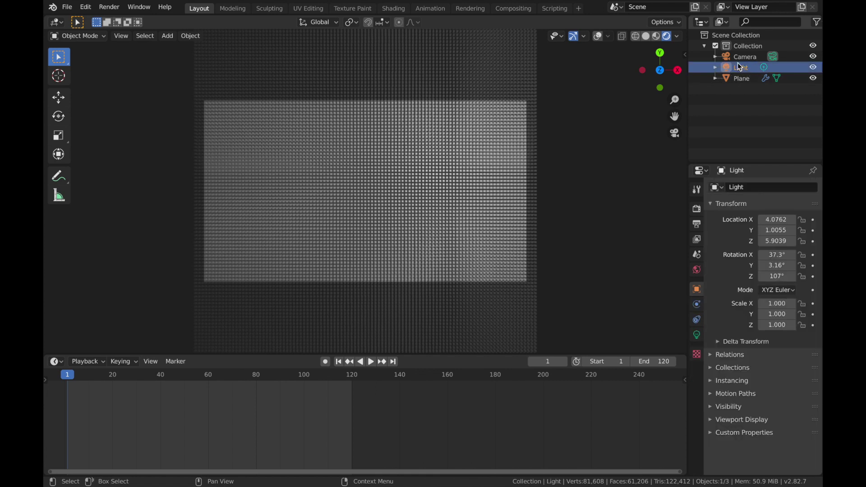
left_click(600, 37)
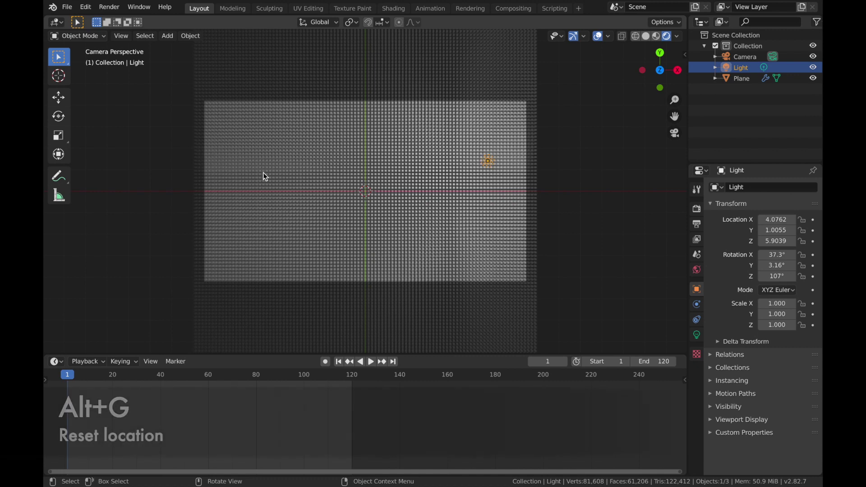
key("alt+g")
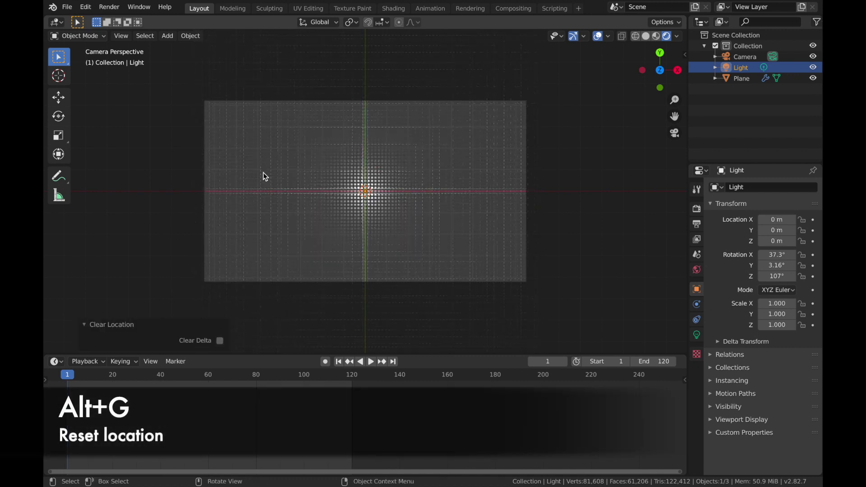
- Set the world background color to black and hide the viewport overlays
left_click(697, 270)
left_click(782, 260)
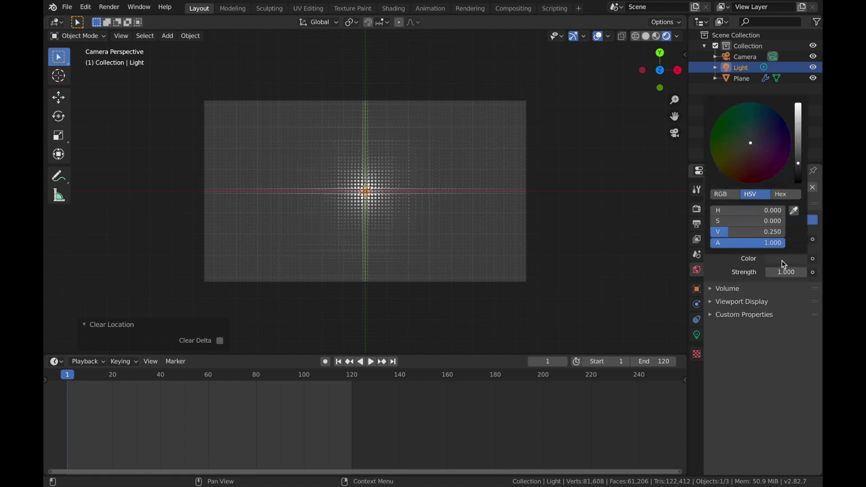
left_click_drag(747, 232, 717, 231)
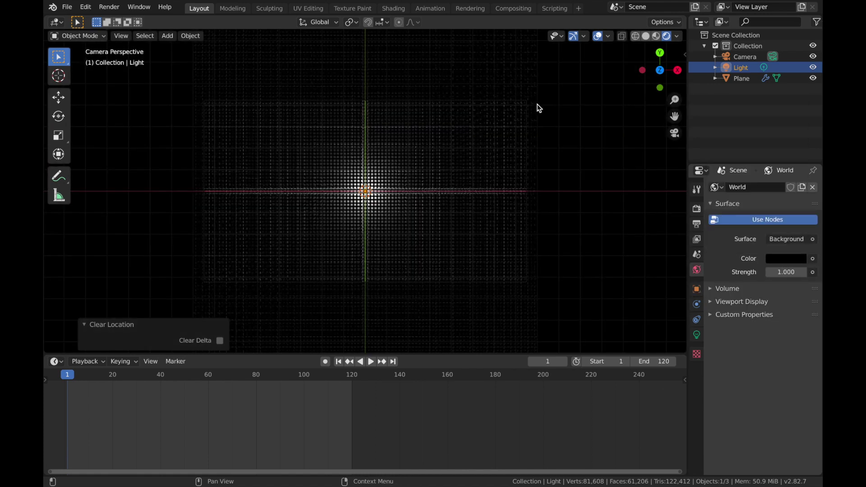
left_click(598, 36)
- Raise the light about 5.68 m along the global Z axis above the columns
scroll(368, 197, "up", 3)
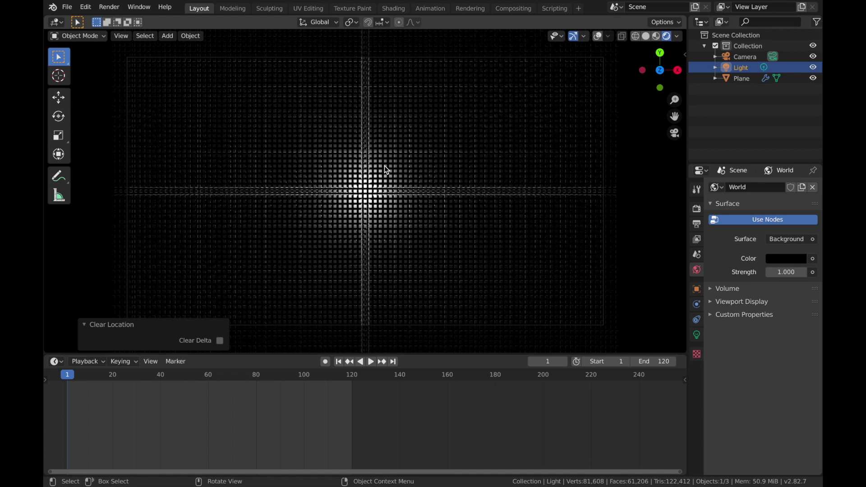
key("g")
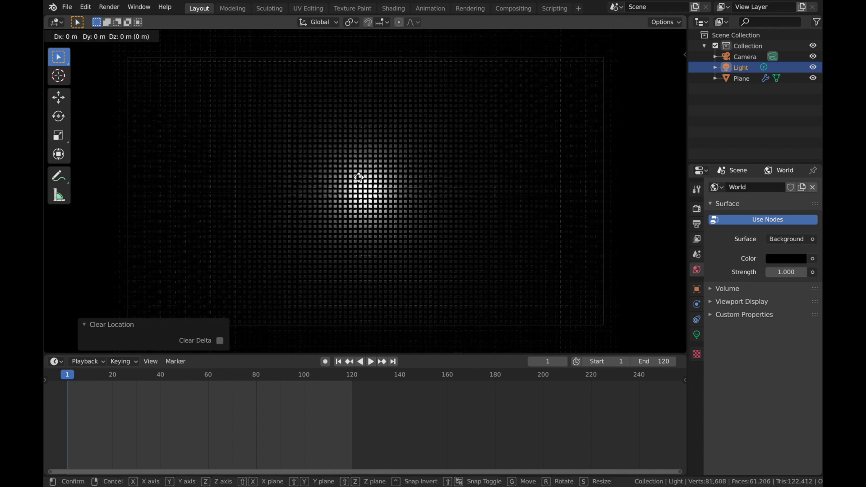
key("z")
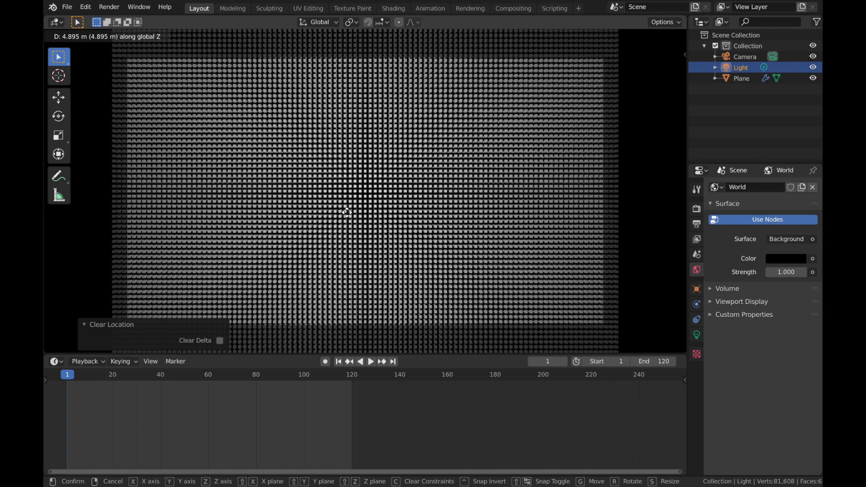
left_click(347, 213)
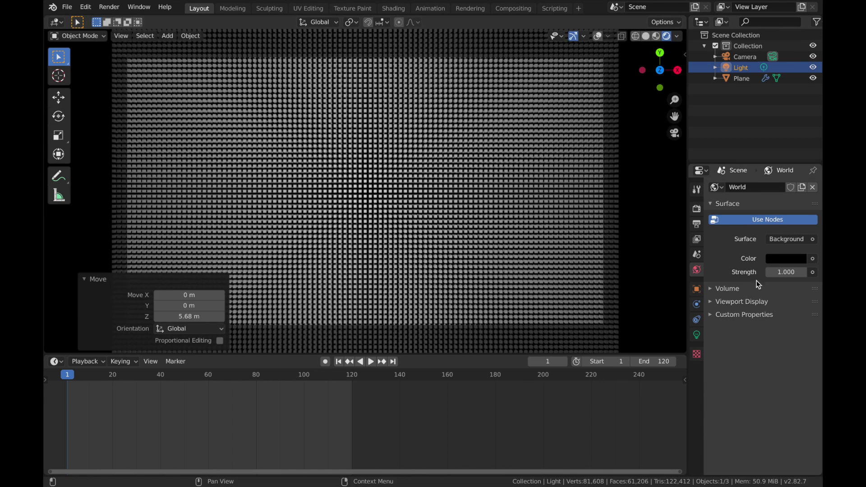
- Add a new material to the plane with metallic 1.000 and a darker base color
left_click(743, 79)
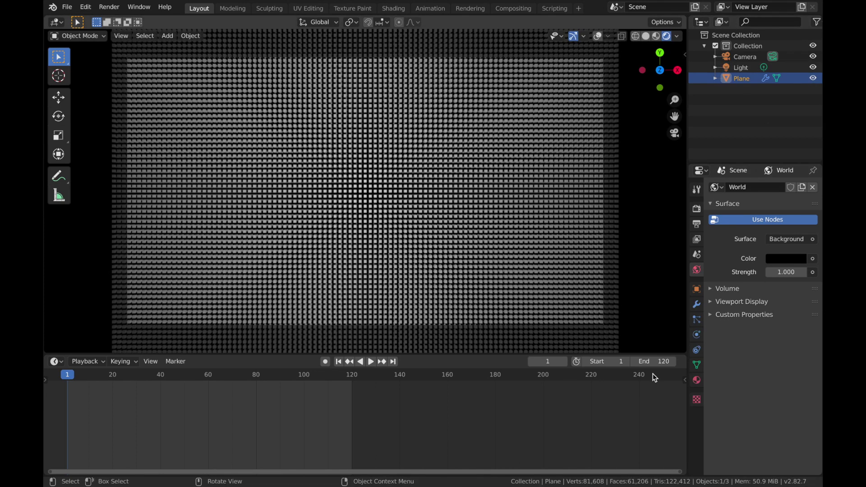
left_click(697, 382)
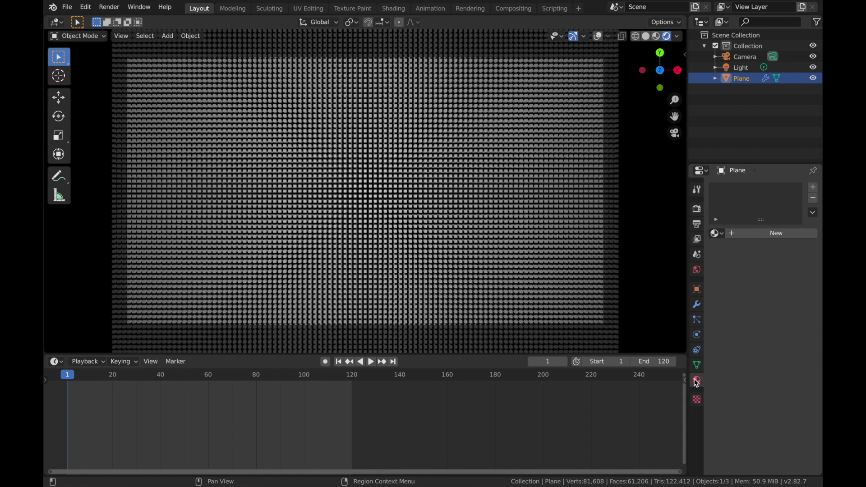
left_click(736, 234)
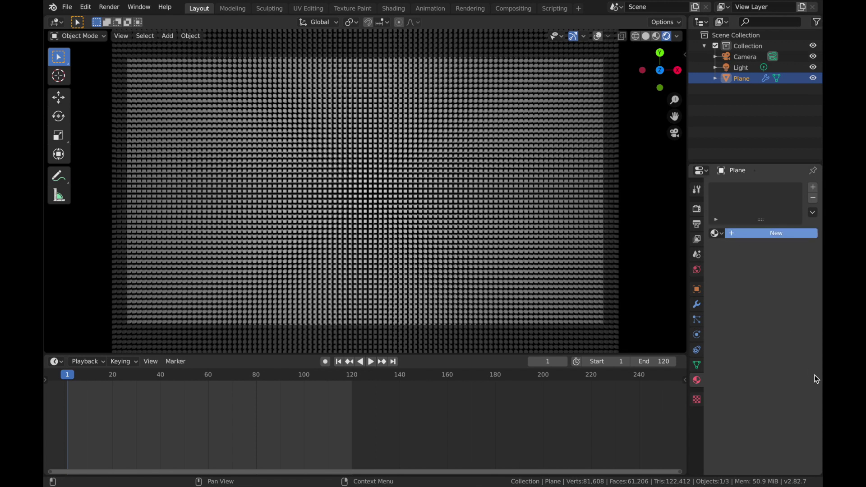
left_click_drag(776, 419, 806, 419)
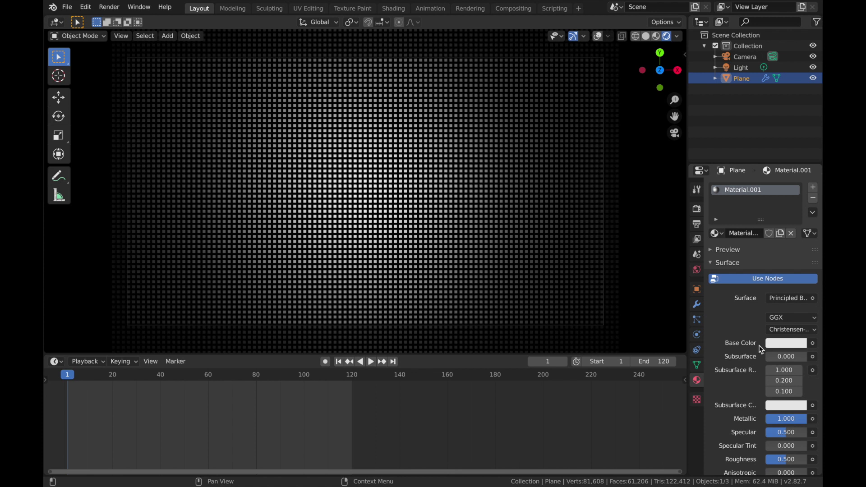
left_click(778, 344)
left_click_drag(798, 198, 798, 230)
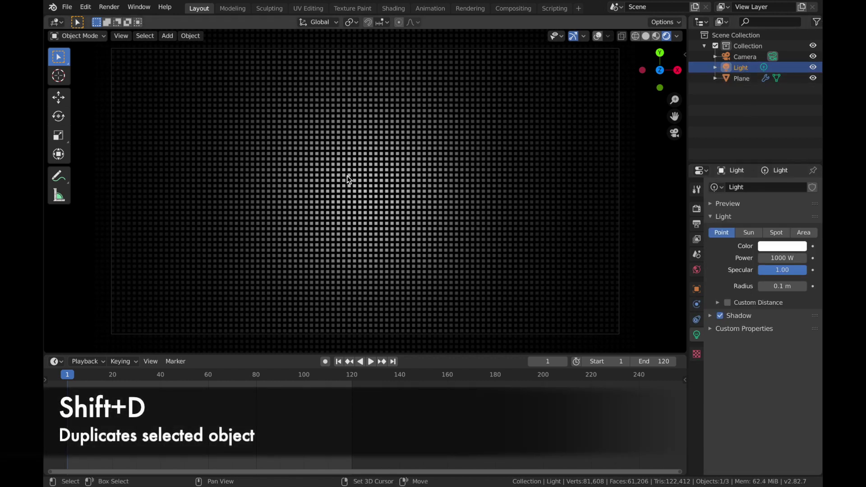
- Duplicate the light in place and color the copy magenta
key("shift+d")
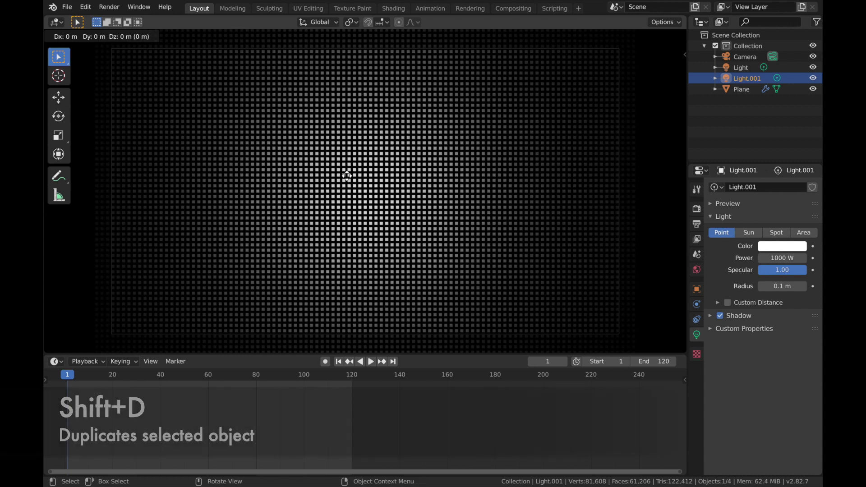
left_click(347, 177)
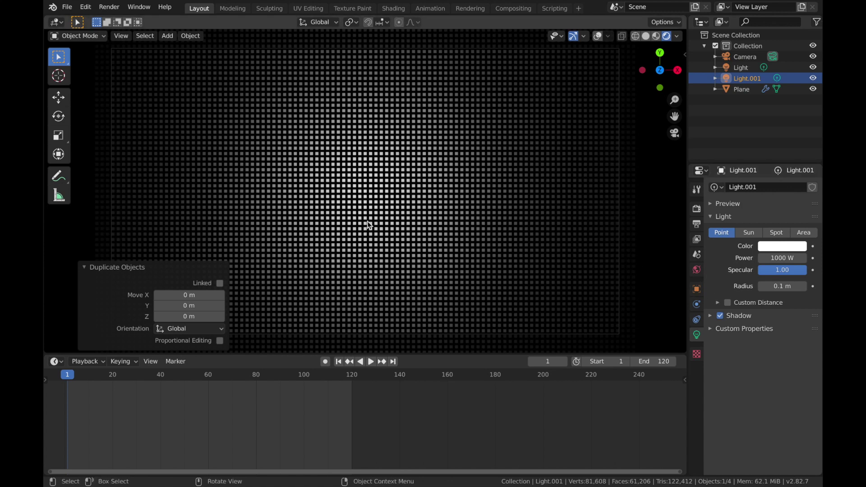
left_click(778, 250)
left_click_drag(766, 154, 779, 165)
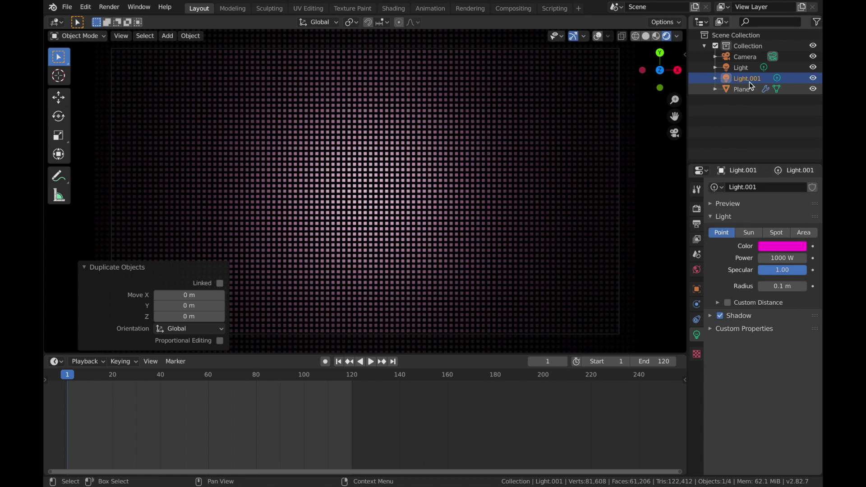
- Lower the magenta light beneath the columns to a Z location of about -10.3 m
left_click(696, 290)
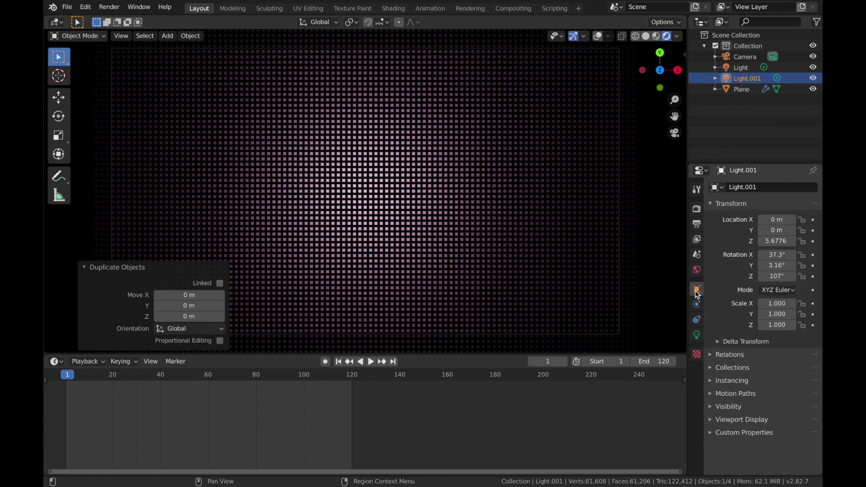
left_click(761, 241)
left_click(762, 241)
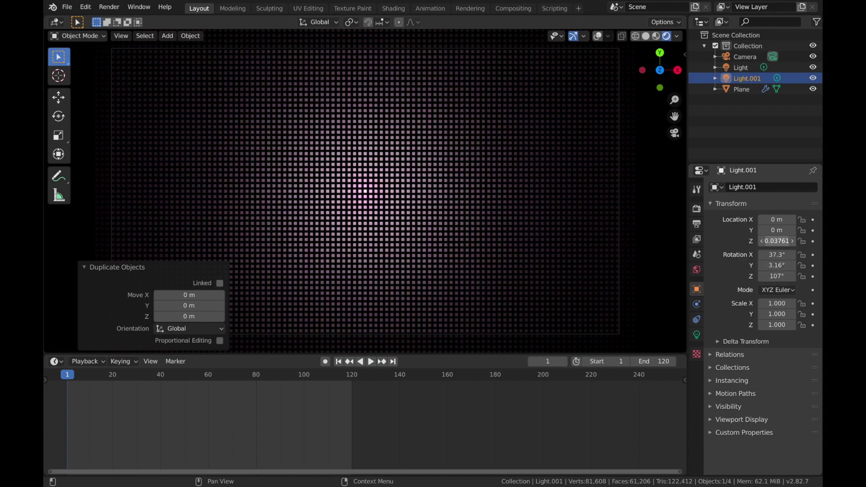
left_click_drag(777, 240, 767, 241)
left_click_drag(777, 241, 767, 241)
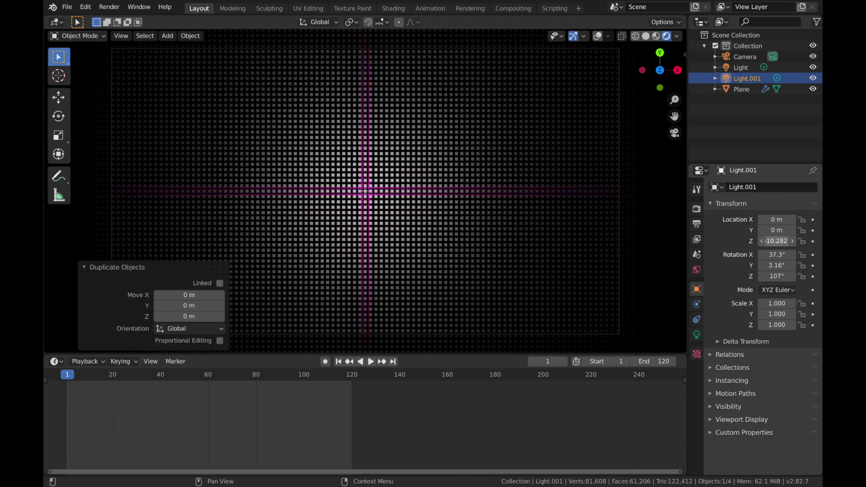
left_click_drag(777, 241, 774, 241)
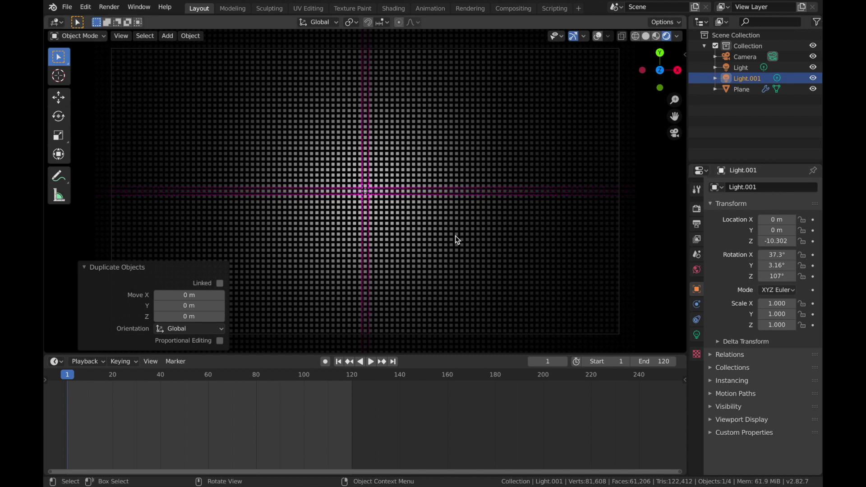
- Set the original light's color to blue and play the animation up to about frame 30
left_click(741, 68)
left_click(697, 335)
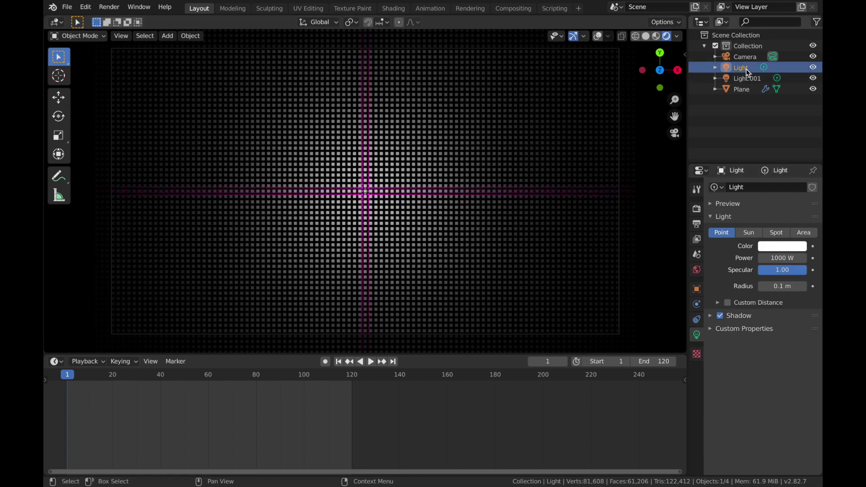
left_click(775, 249)
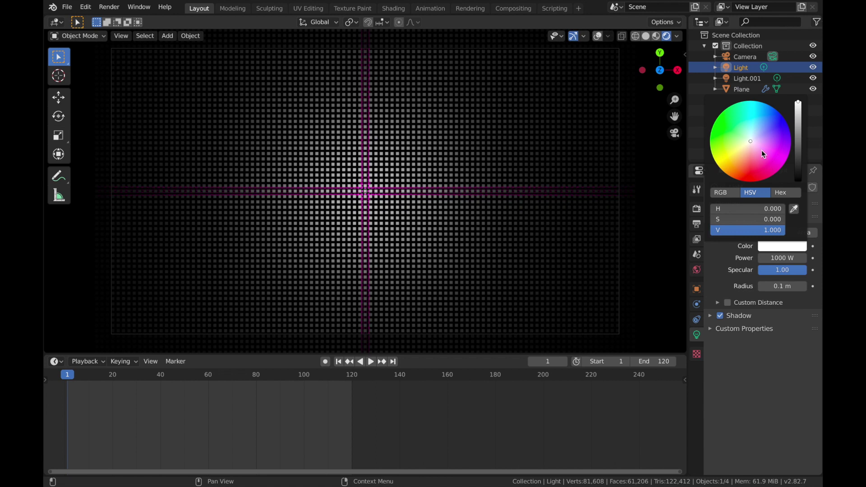
left_click_drag(762, 149, 764, 120)
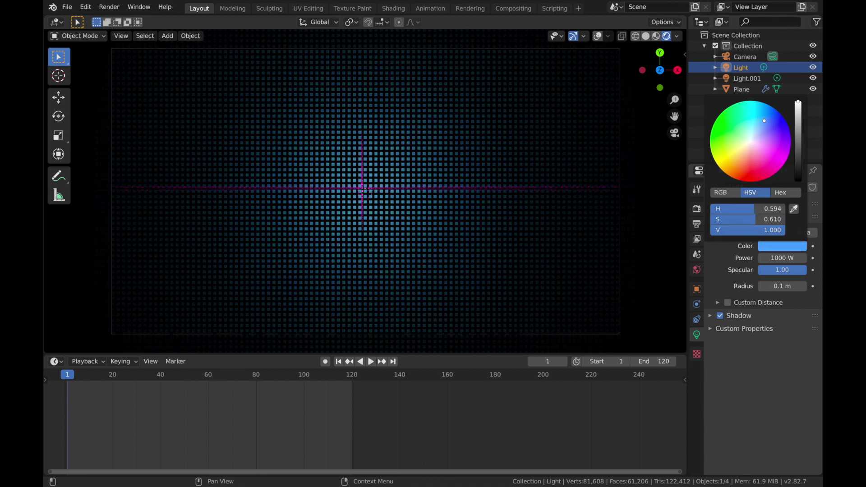
key("space")
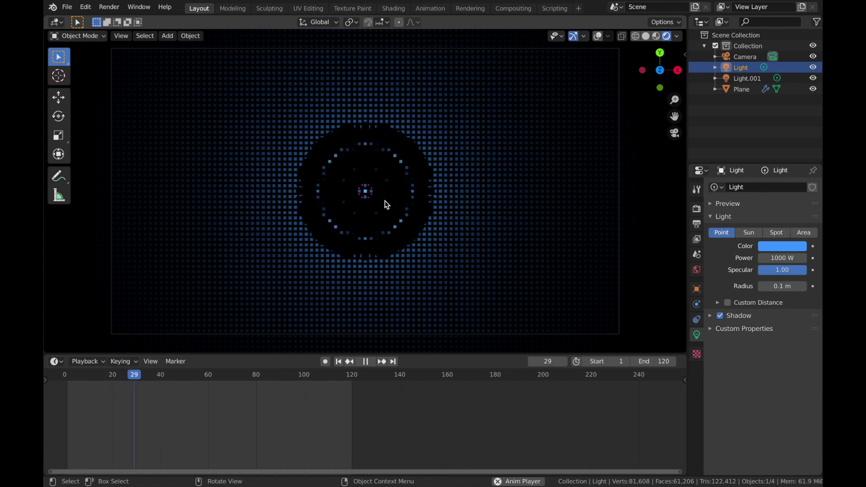
key("space")
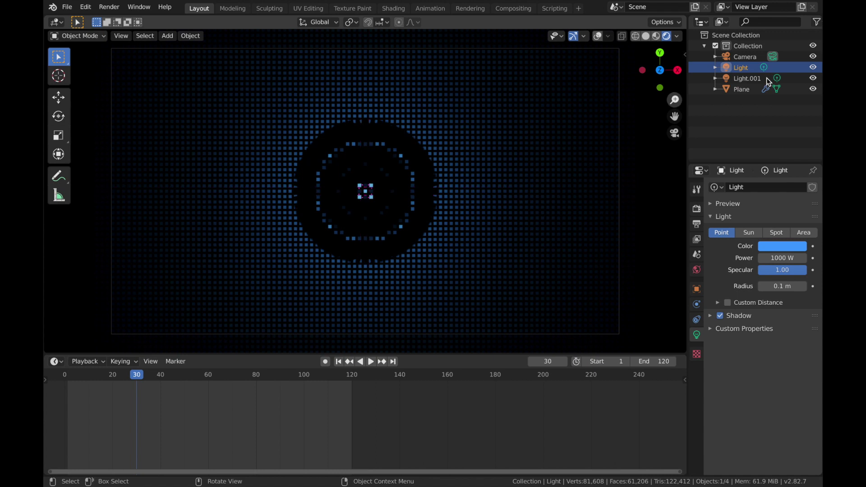
- Lower the blue light about 2.14 m along Z and play the animation through the camera to about frame 52
middle_click_drag(529, 178, 371, 115)
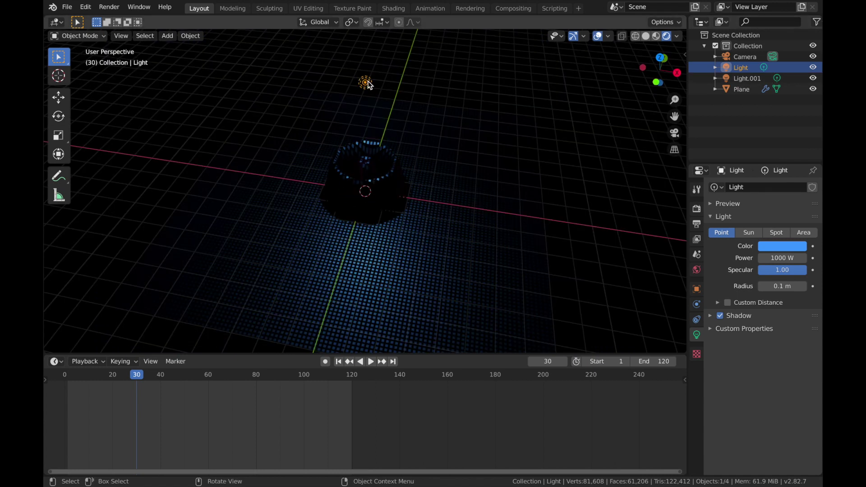
key("g")
key("z")
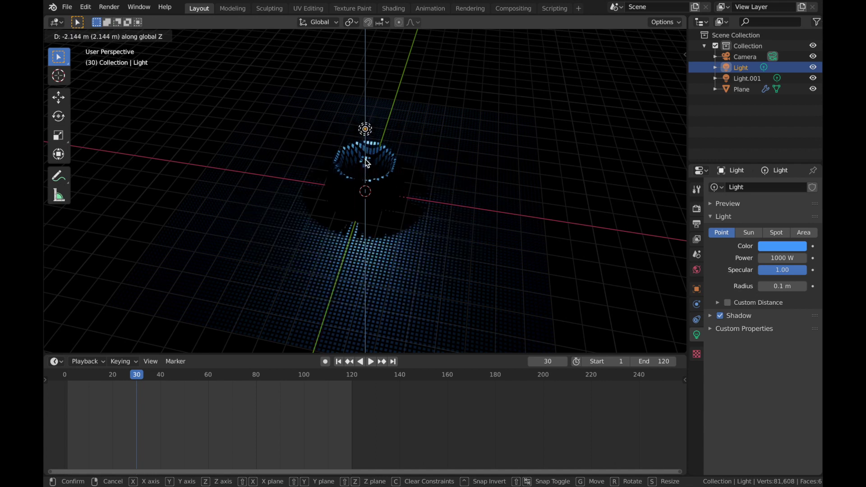
left_click(432, 224)
key("KP_0")
key("space")
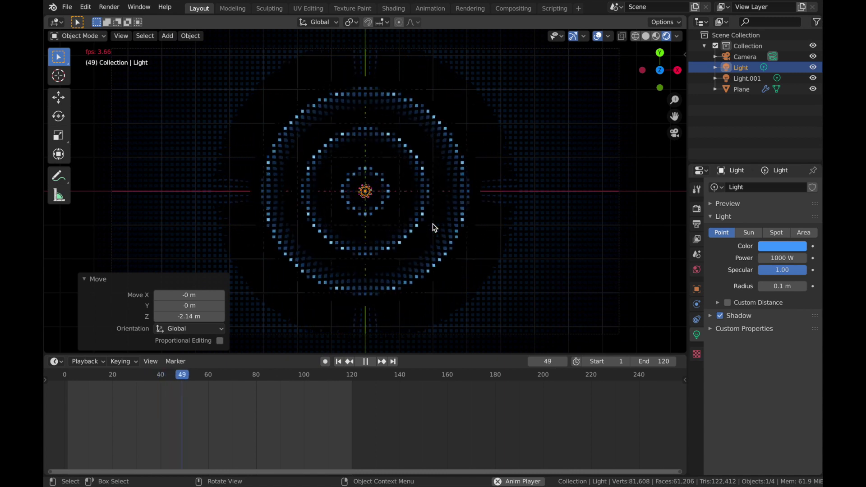
key("space")
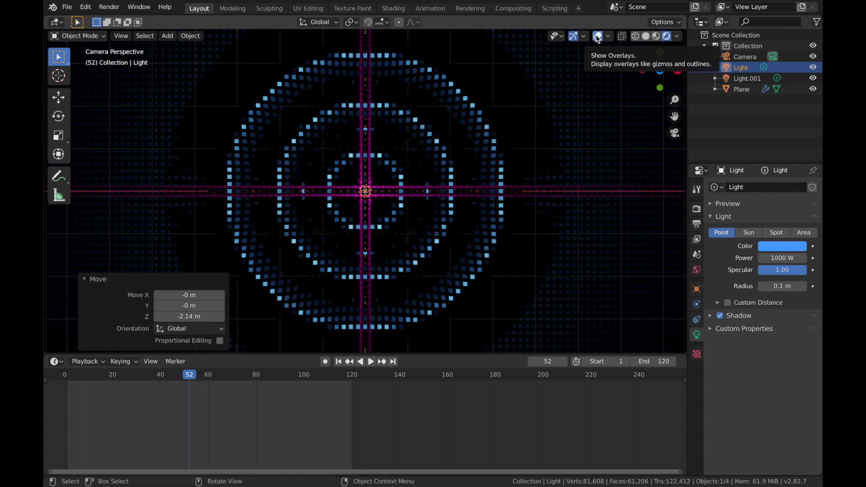
- Hide the viewport overlays, raise the blue light to a Z location of about 3.89 m and return to frame 1
left_click(598, 38)
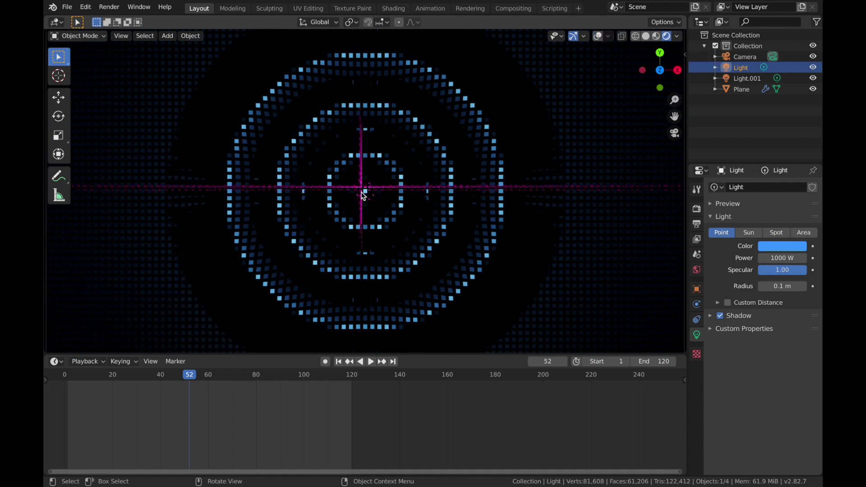
left_click(697, 290)
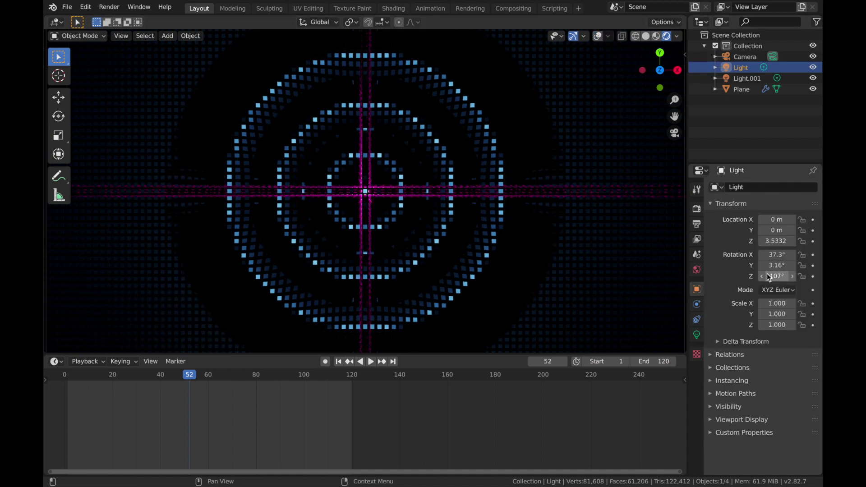
mouse_move(776, 241)
left_mouse_down()
mouse_move(794, 241)
mouse_move(713, 241)
mouse_move(785, 241)
mouse_move(735, 241)
mouse_move(776, 241)
left_mouse_up()
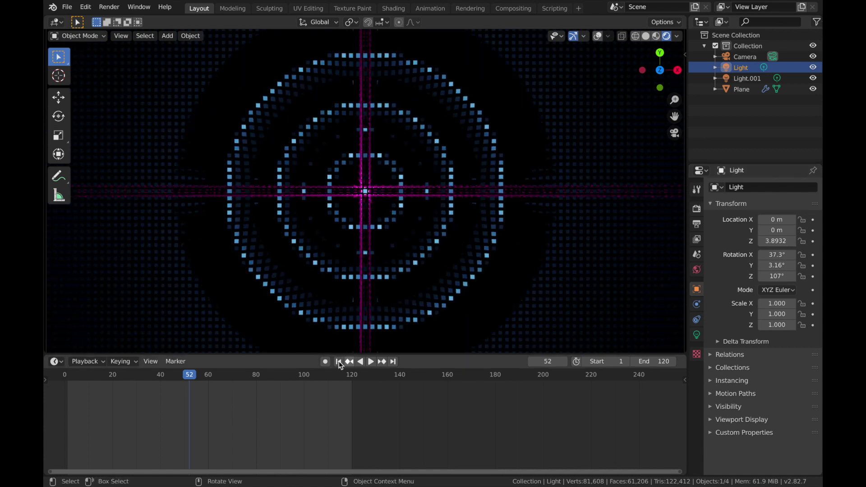
key("shift+Left")
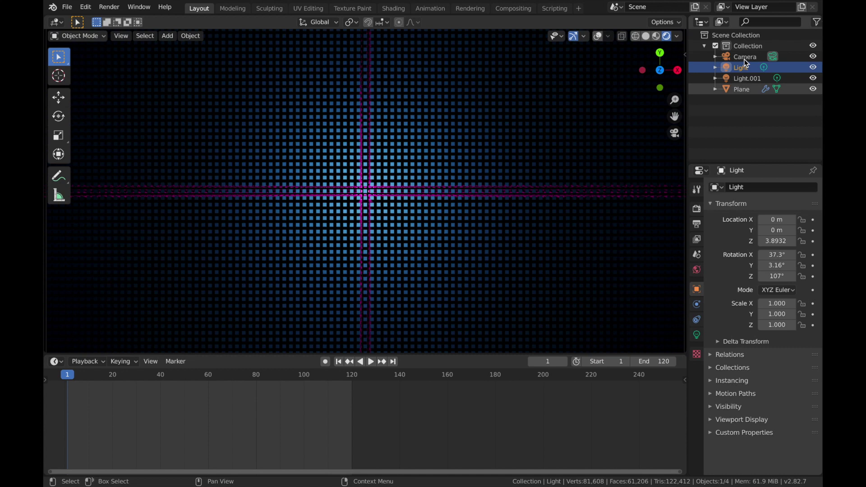
- Lower the camera to a Z location of about 15.38 m and play the animation
left_click(744, 58)
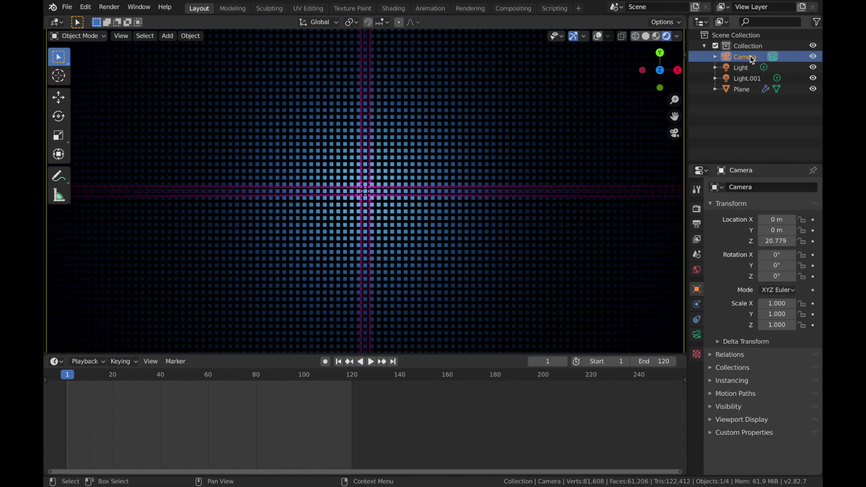
left_click_drag(776, 241, 731, 240)
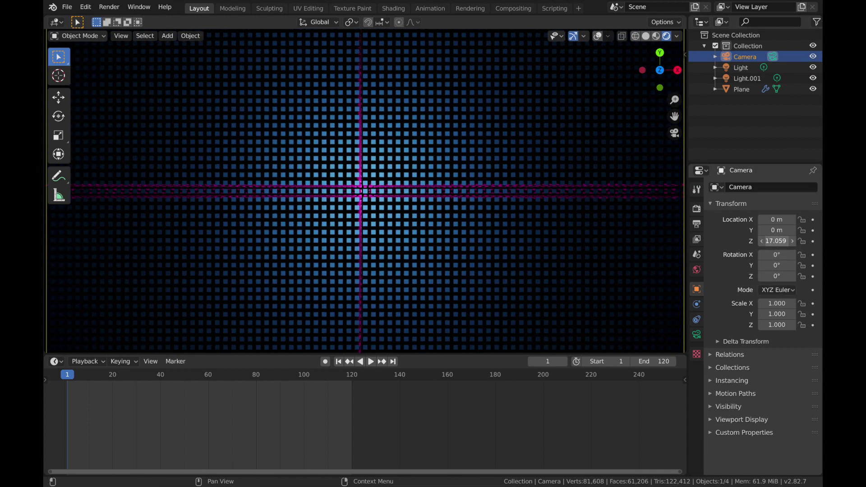
key("space")
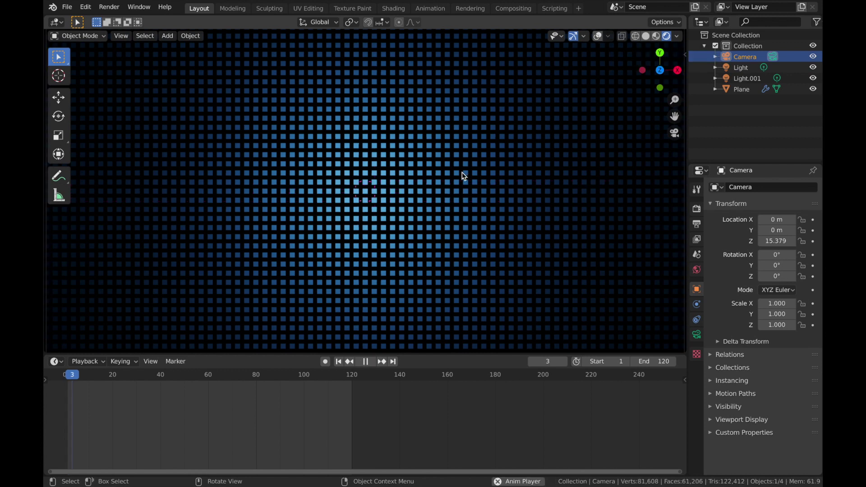
- Move the camera down about 11 m to a Z location of about 4.36 m and check its view at frame 1
left_click(597, 37)
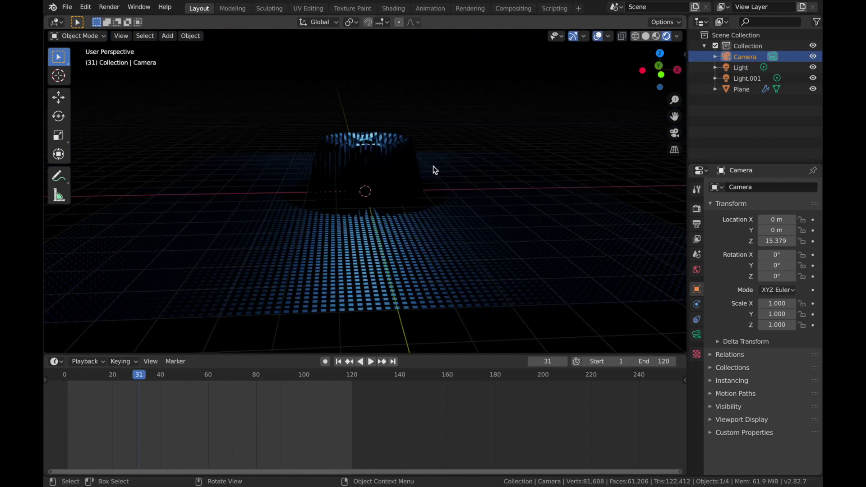
key("g")
key("z")
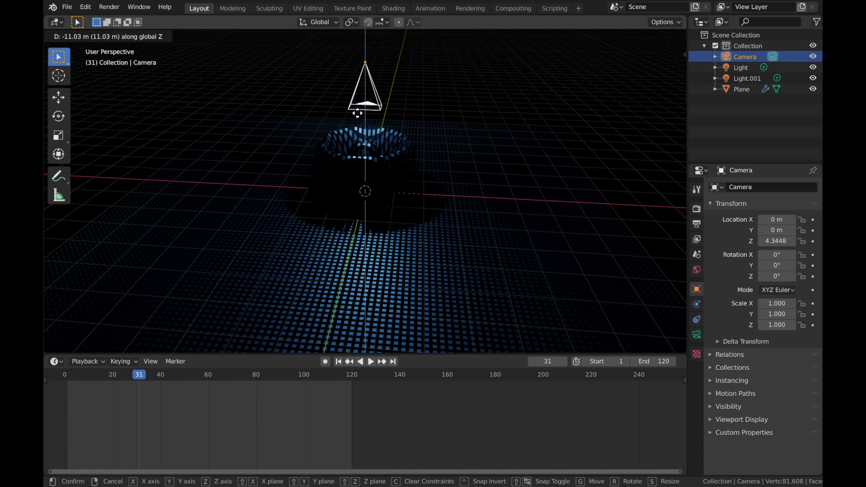
left_click(360, 117)
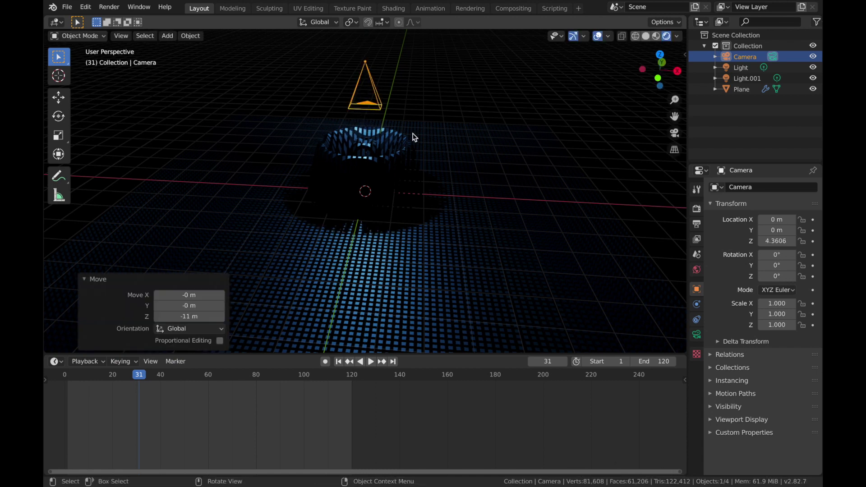
key("KP_0")
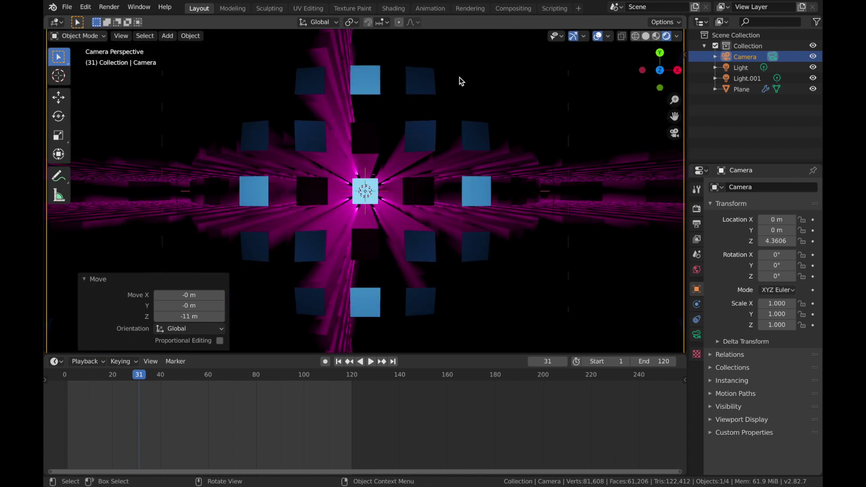
key("shift+Left")
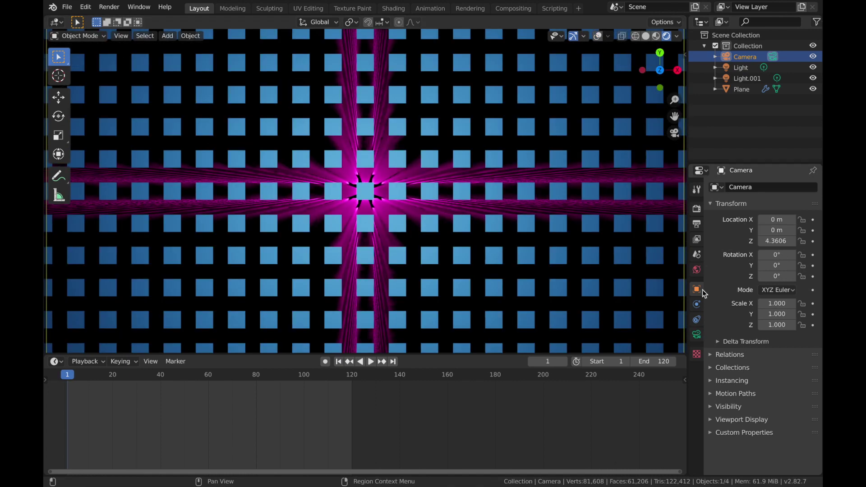
- Set the camera's focal length to 21 mm and its Z location to about 9.1 m, and preview the animation
left_click(697, 335)
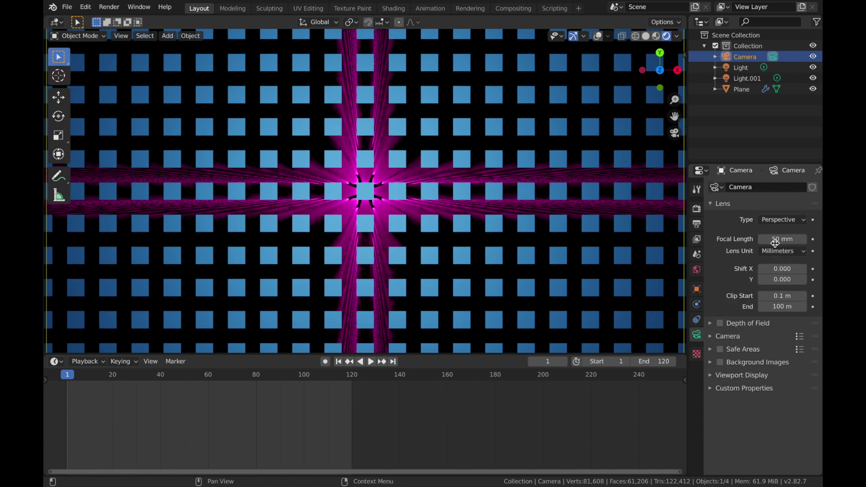
left_click_drag(780, 240, 801, 245)
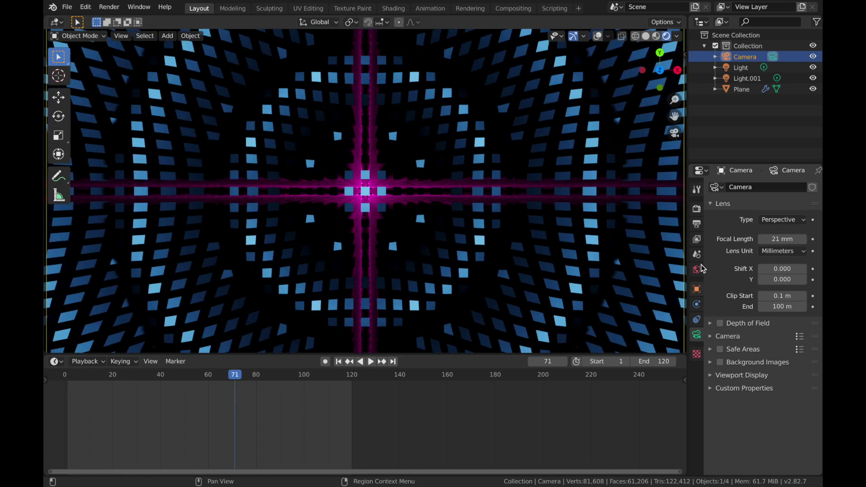
left_click(697, 289)
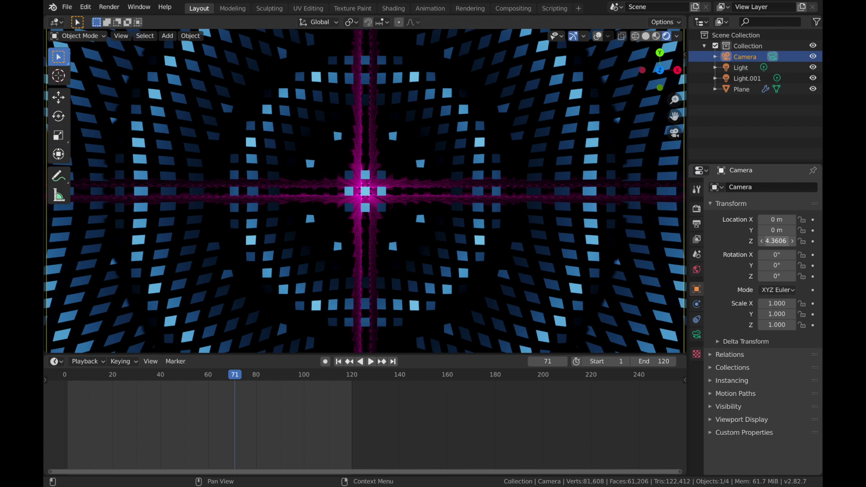
left_click_drag(776, 241, 848, 241)
key("space")
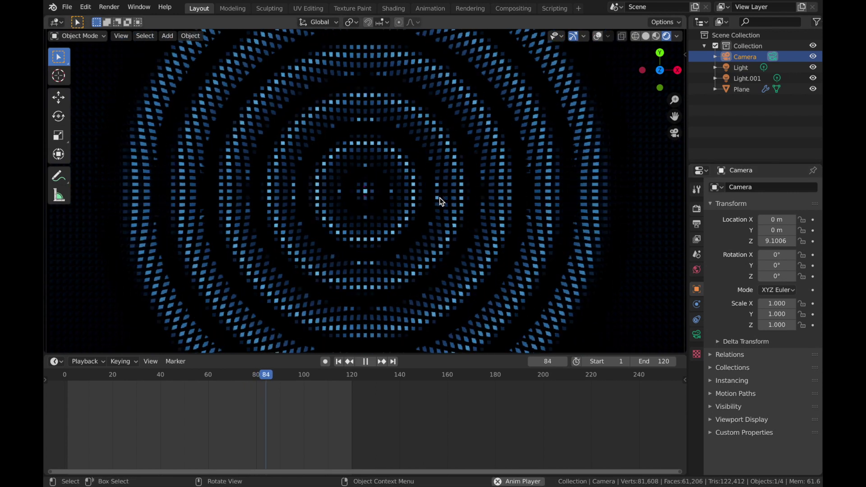
key("Escape")
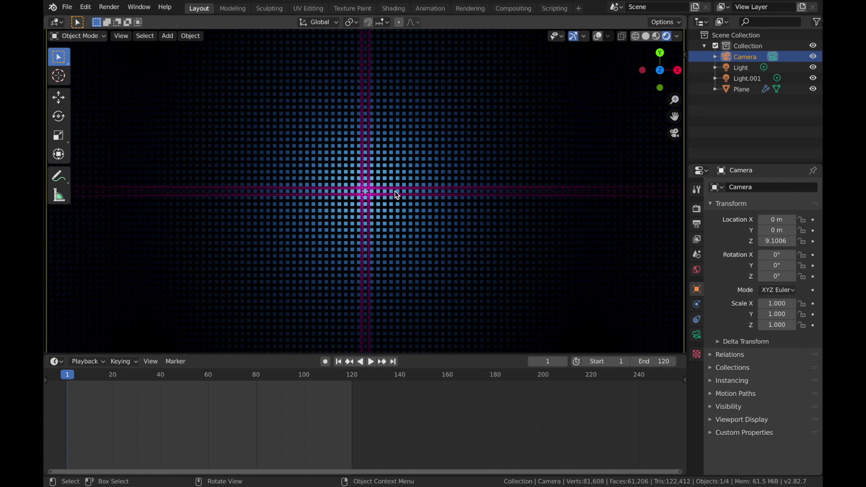
- Switch to solid shading and keyframe the plane's Smooth modifier factor of 0.930 at frame 1
key("z")
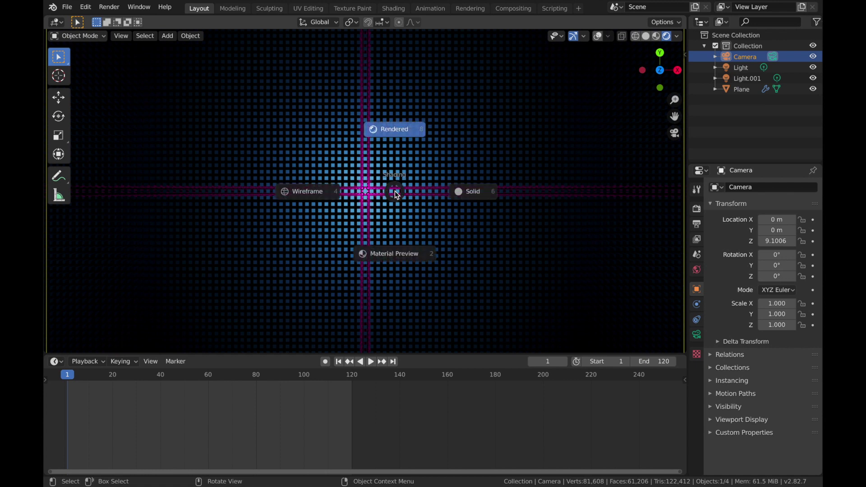
key("6")
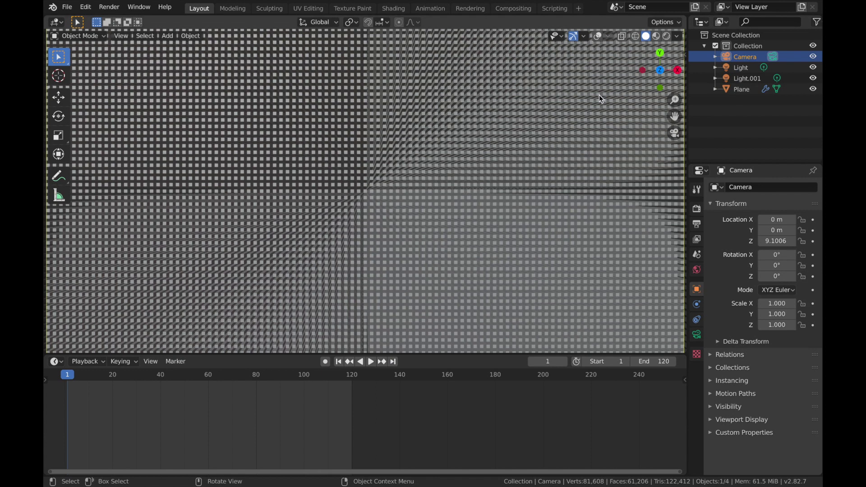
left_click(747, 88)
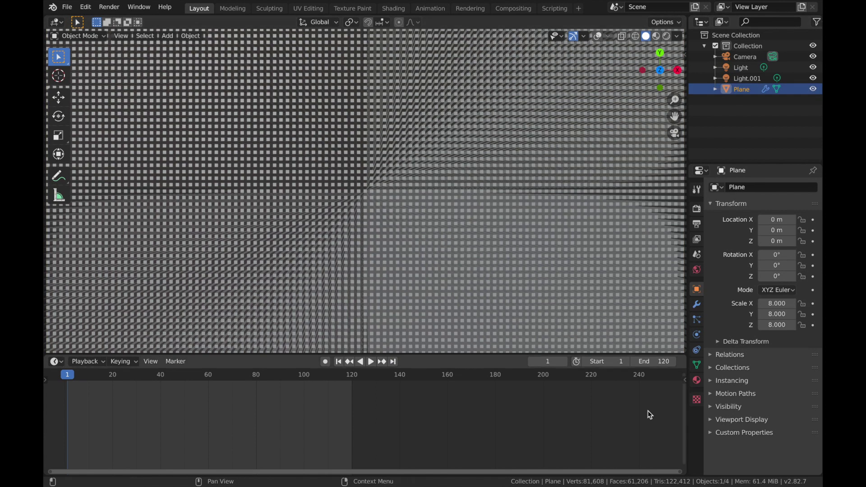
left_click(696, 304)
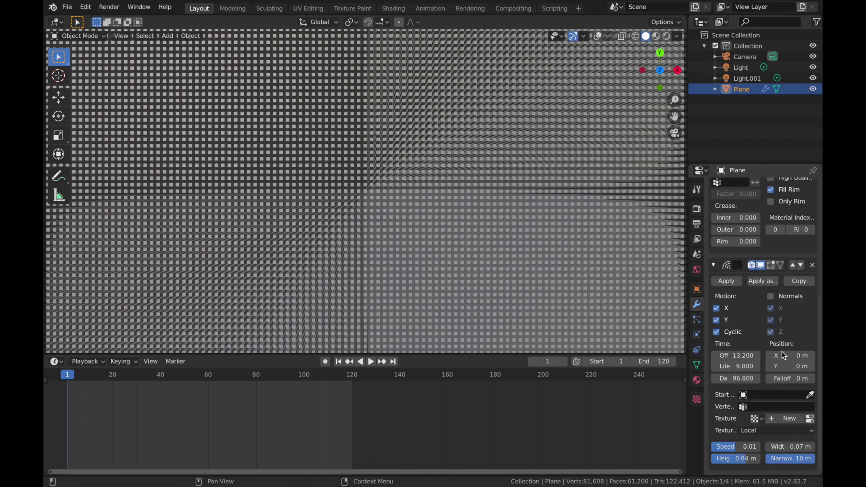
scroll(784, 354, "up", 2)
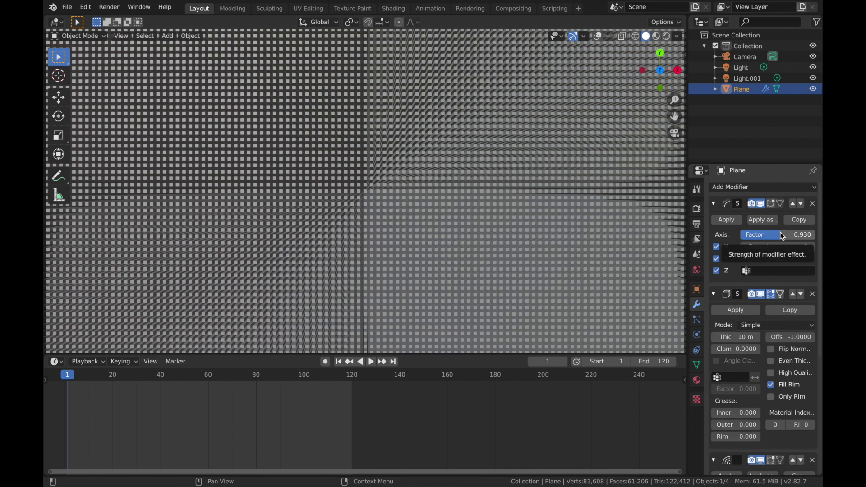
key("i")
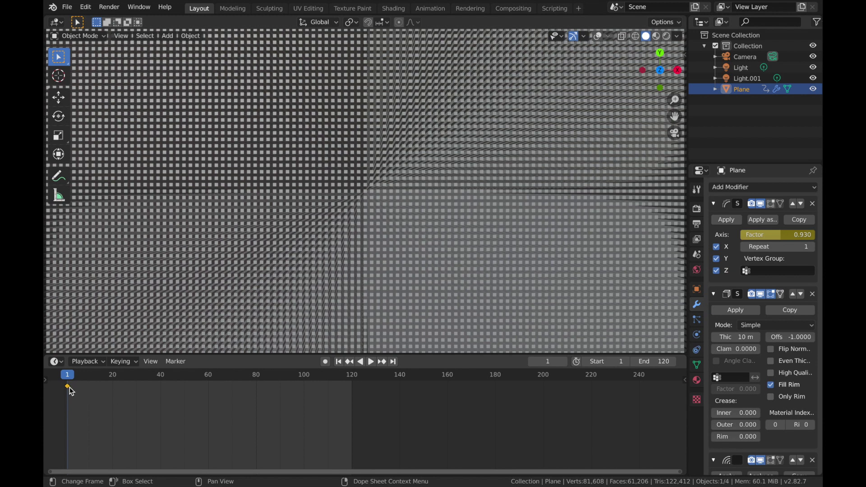
- Duplicate the Smooth factor keyframe to about frame 121, and place further copies at frames 31 and 91
key("shift+d")
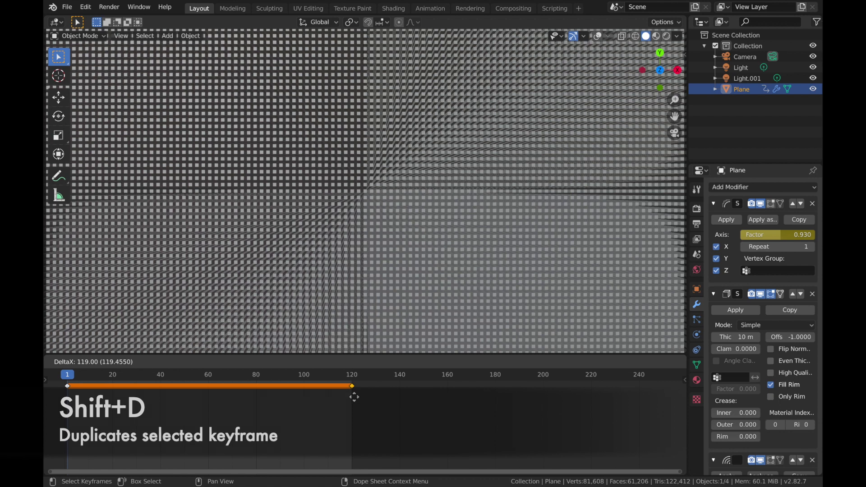
left_click(356, 398)
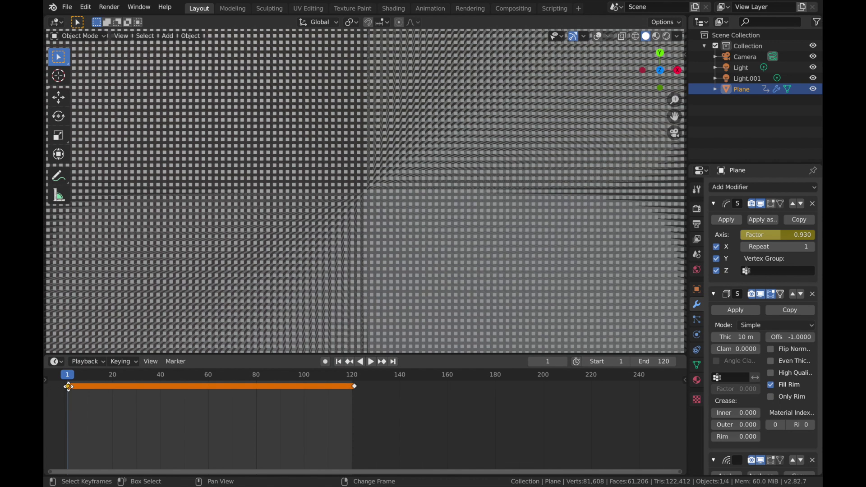
key("space")
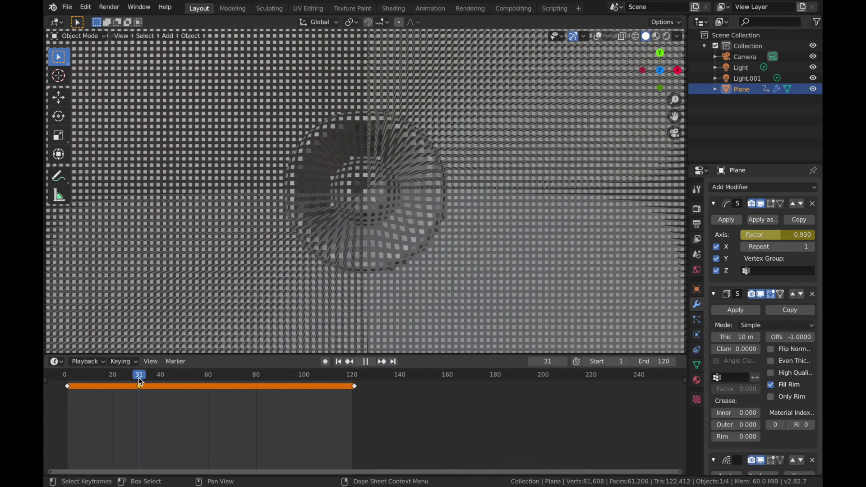
key("space")
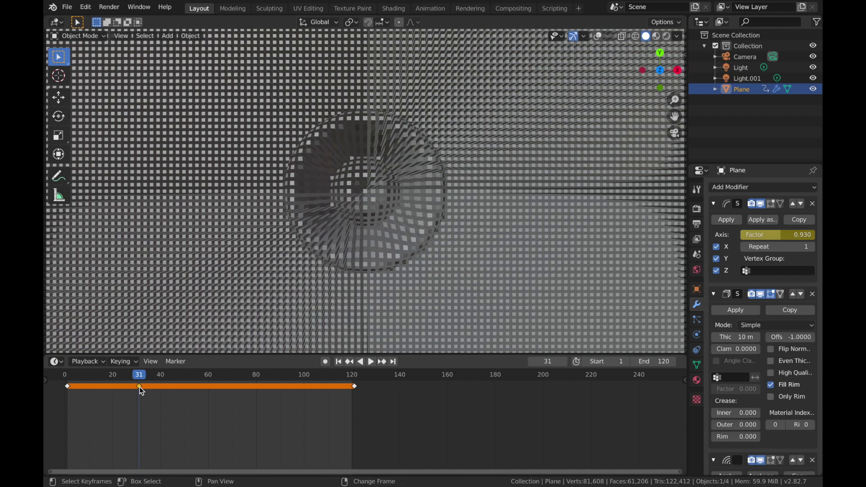
left_click(139, 386)
key("g")
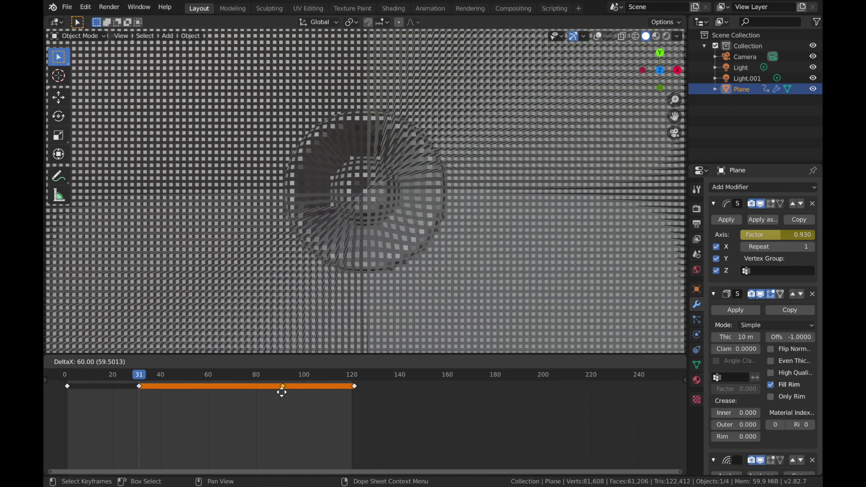
left_click(280, 392)
- Go to frame 61 and set the plane's Smooth modifier factor to 1.934
left_click(212, 377)
key("space")
key("space")
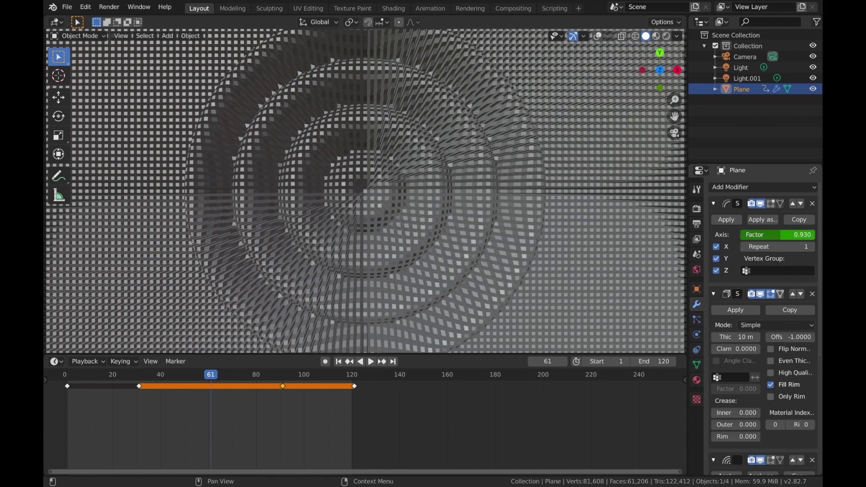
left_click(782, 236)
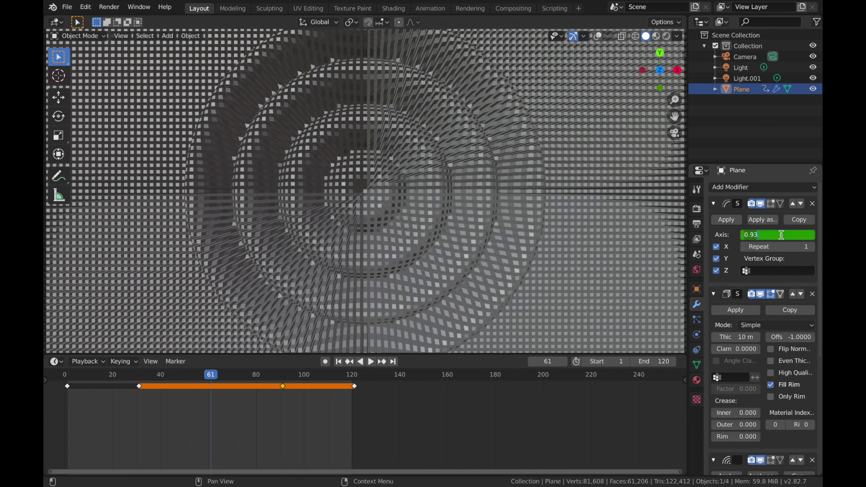
type("4")
key("Return")
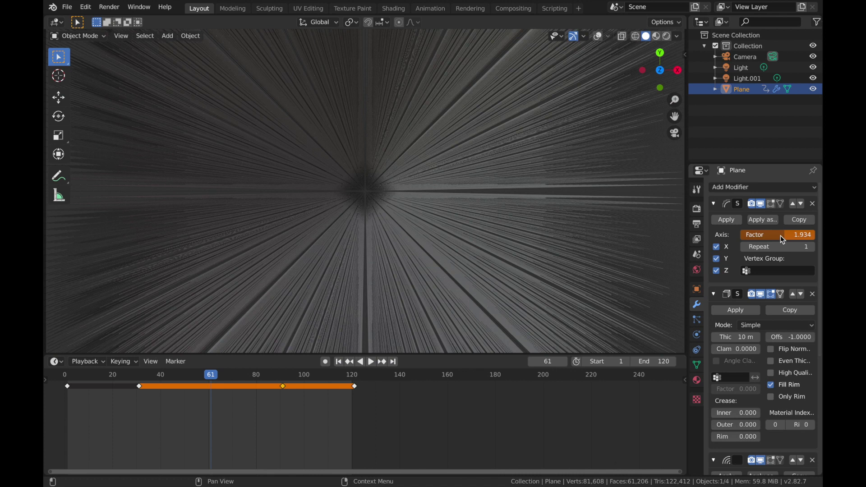
- Keyframe the plane's Smooth factor of 1.934 at frame 61, preview the animation, and return to frame 1
key("i")
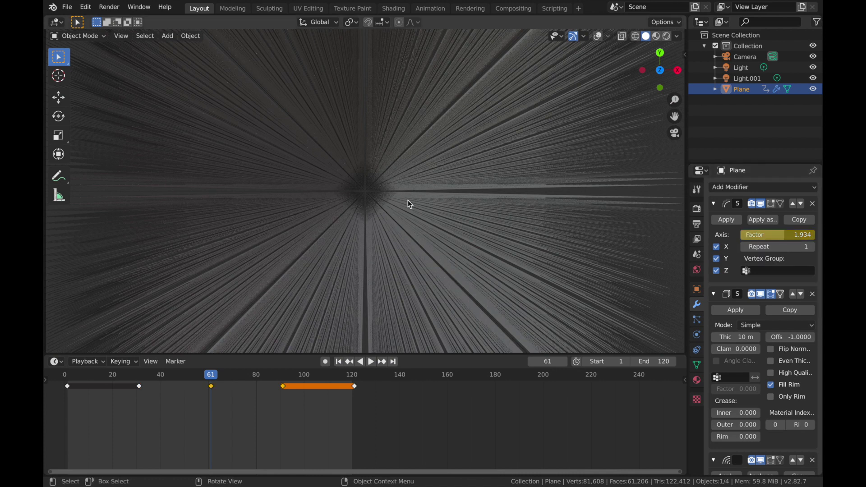
key("space")
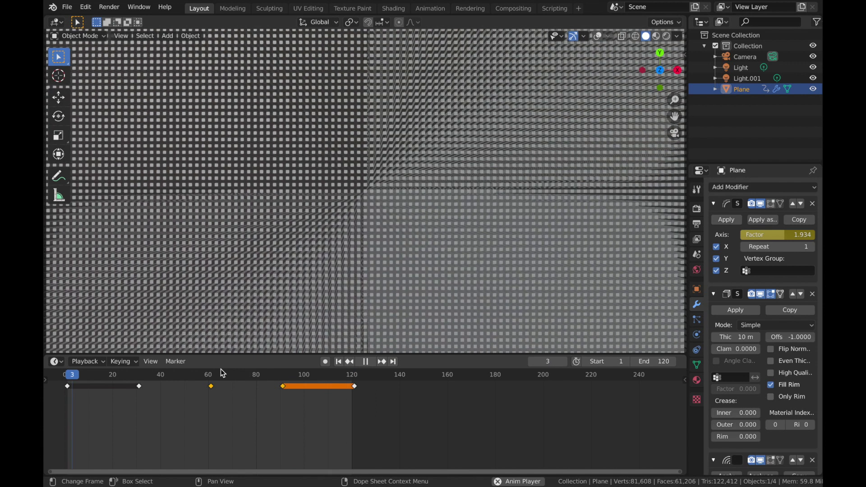
key("space")
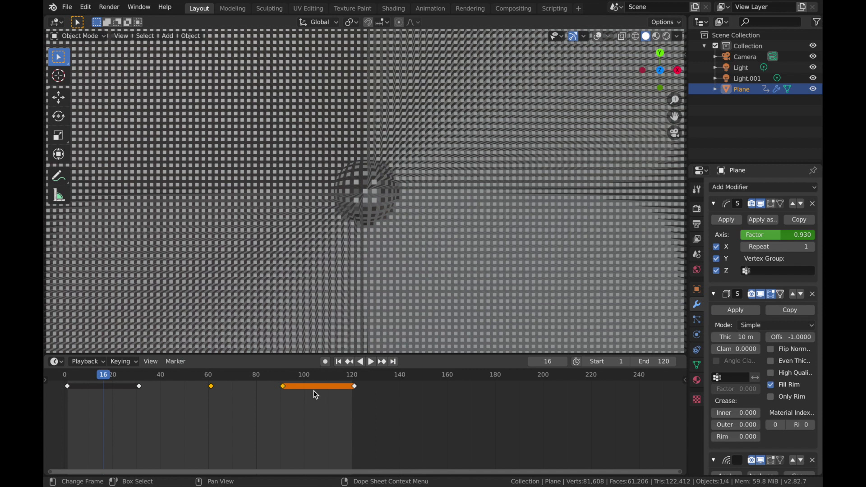
left_click(342, 362)
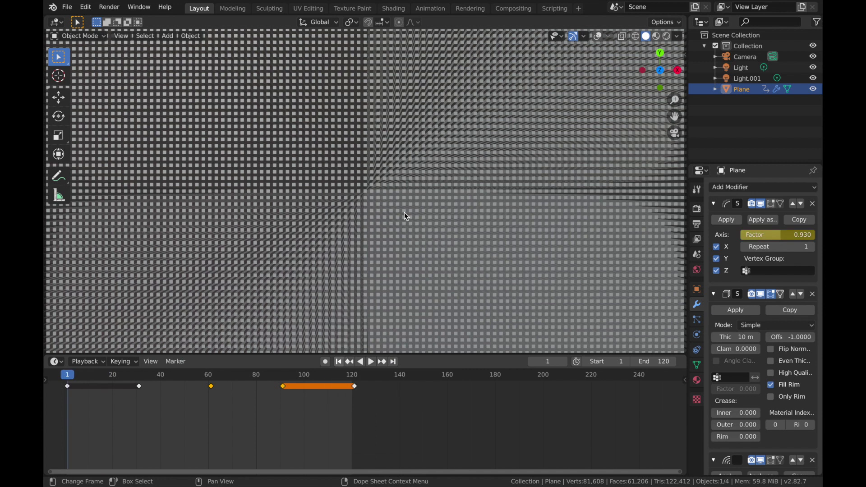
- Switch the viewport to rendered shading and play the animation
key("z")
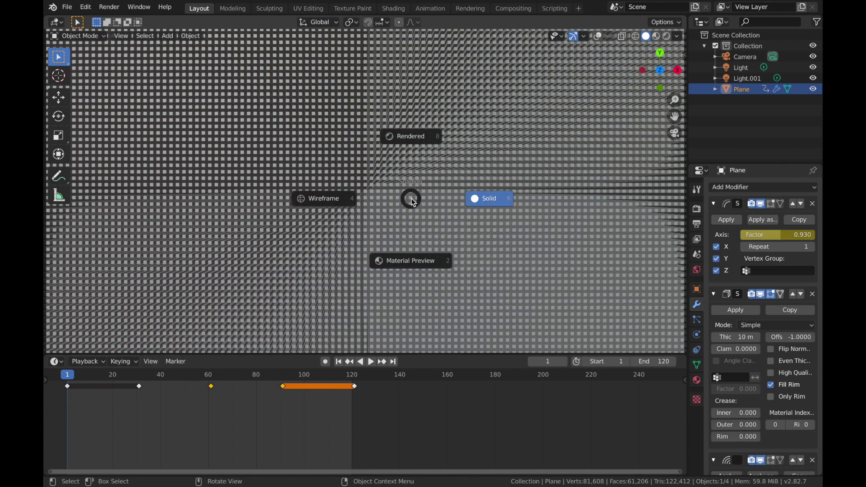
key("8")
key("space")
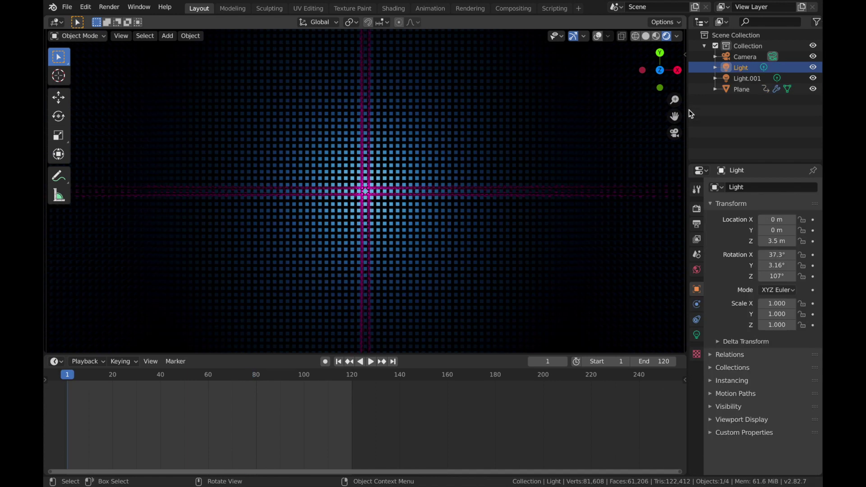
- Enable Ambient Occlusion, Bloom with an intensity of 0.023, and Screen Space Reflections for the Eevee render
left_click(698, 211)
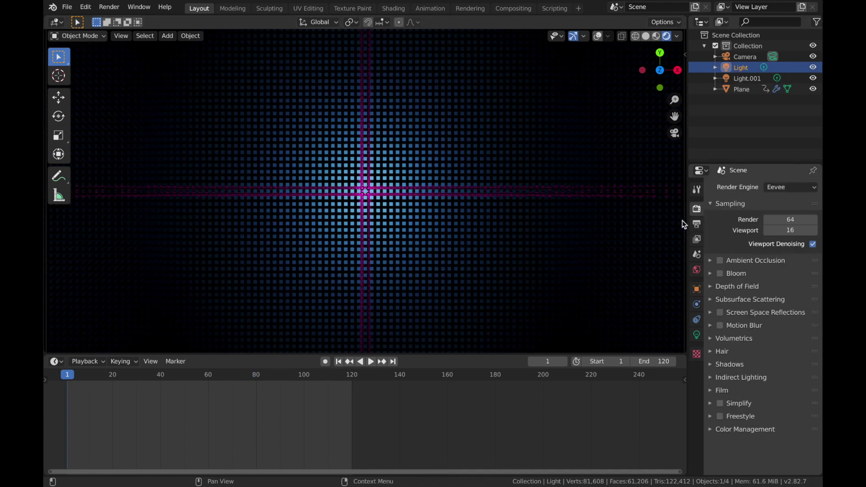
left_click(720, 261)
left_click(720, 273)
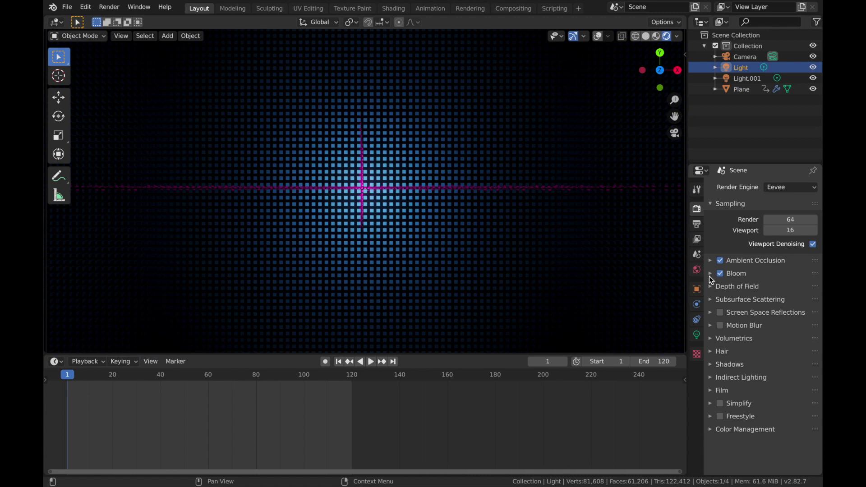
left_click(710, 274)
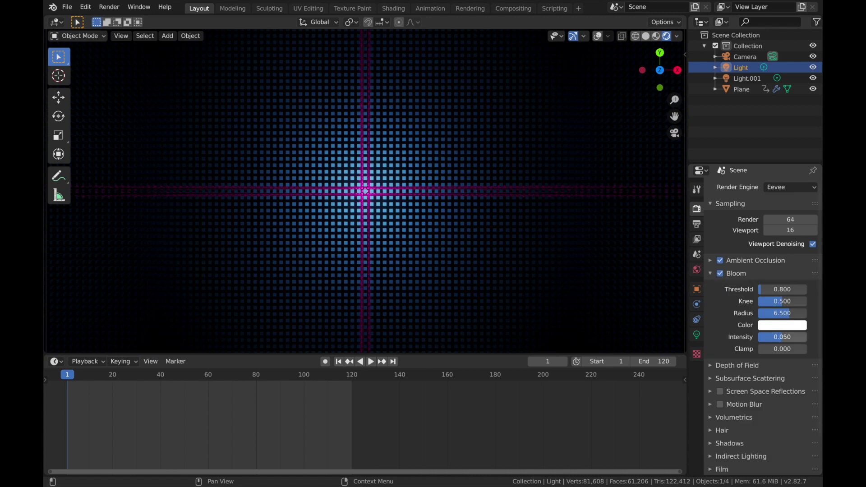
left_click_drag(782, 337, 769, 337)
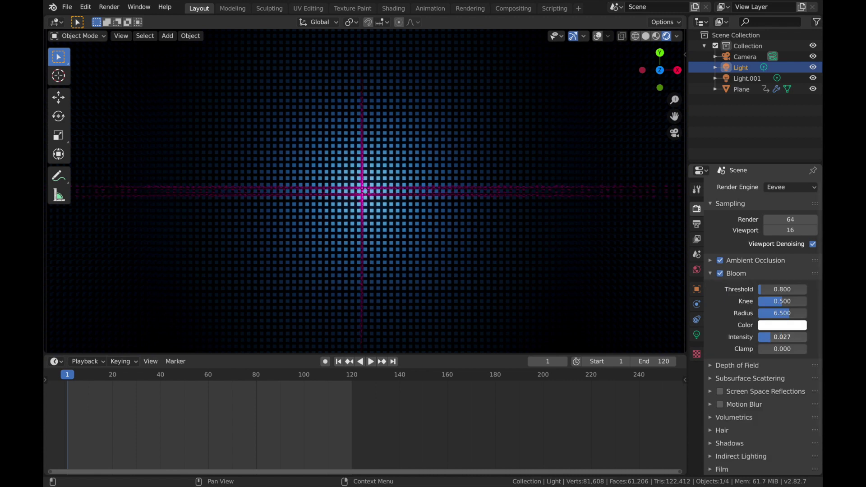
left_click(721, 391)
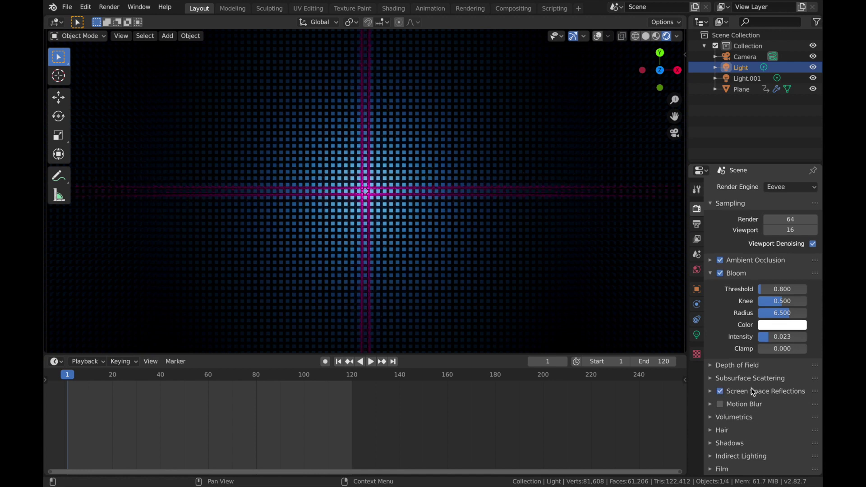
- Set the color management look to Very High Contrast and the gamma to 0.8
scroll(752, 392, "down", 2)
left_click(721, 468)
scroll(767, 451, "down", 5)
left_click(793, 412)
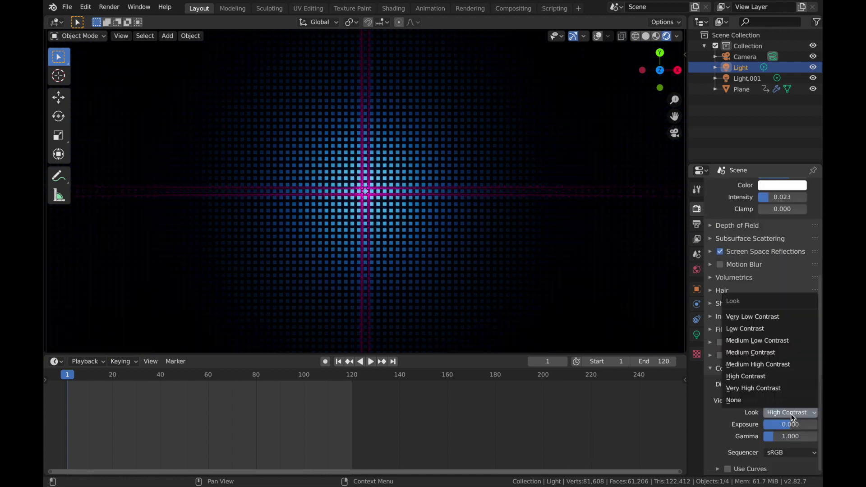
left_click(772, 388)
left_click(781, 436)
type("0.7")
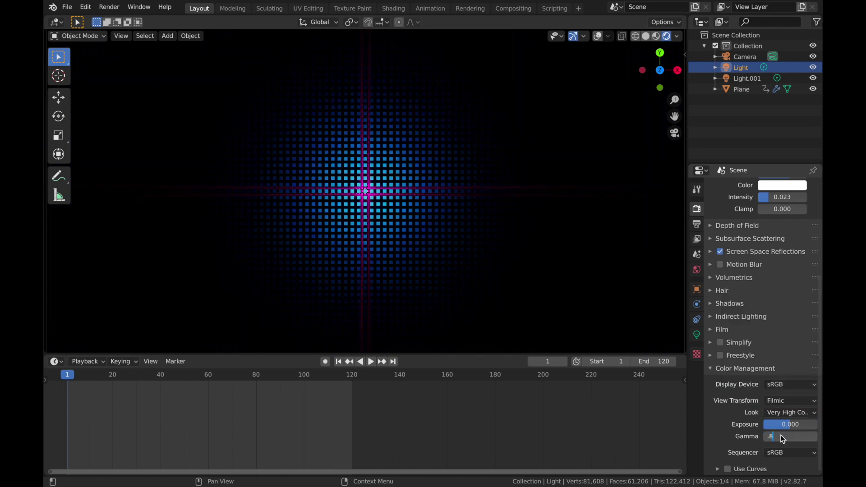
key("Return")
- Set the render output path inside the Tutorials folder, with a file name ending in "Tutorial Render"
left_click(697, 225)
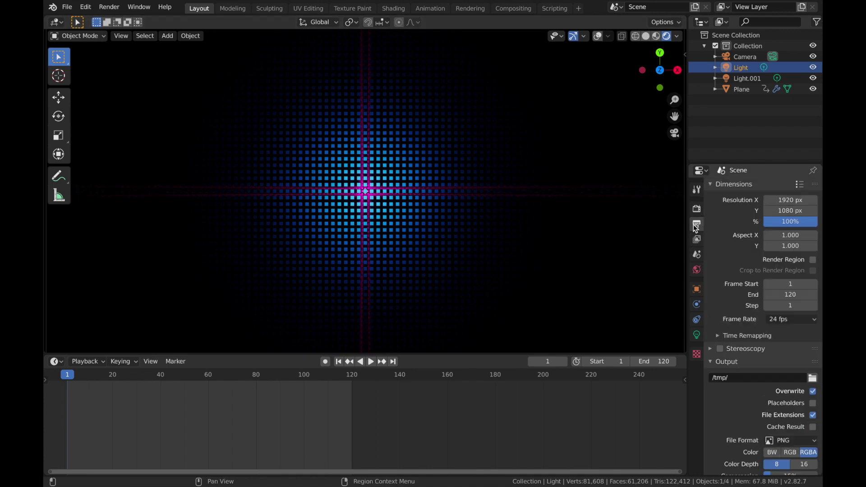
scroll(768, 269, "down", 2)
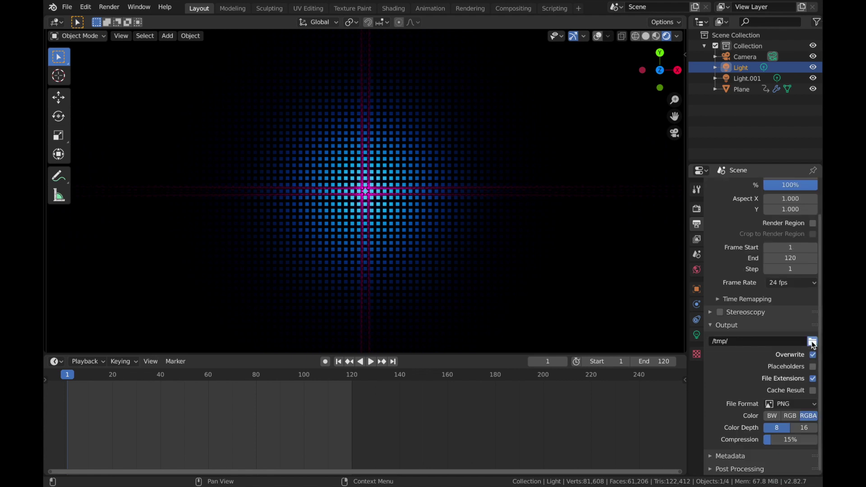
left_click(813, 341)
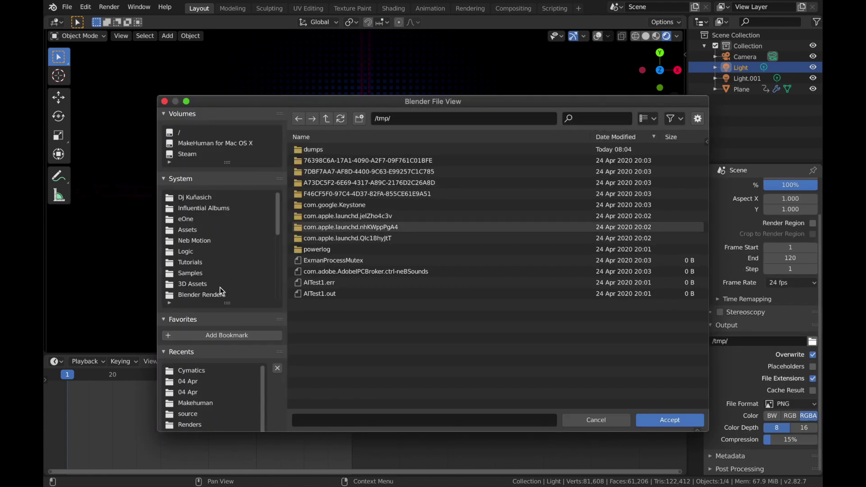
scroll(221, 291, "down", 1)
left_click(196, 262)
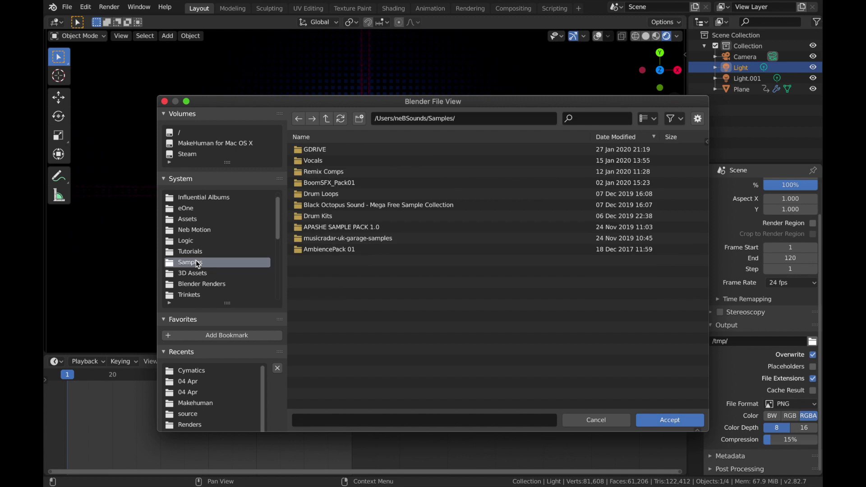
left_click(239, 252)
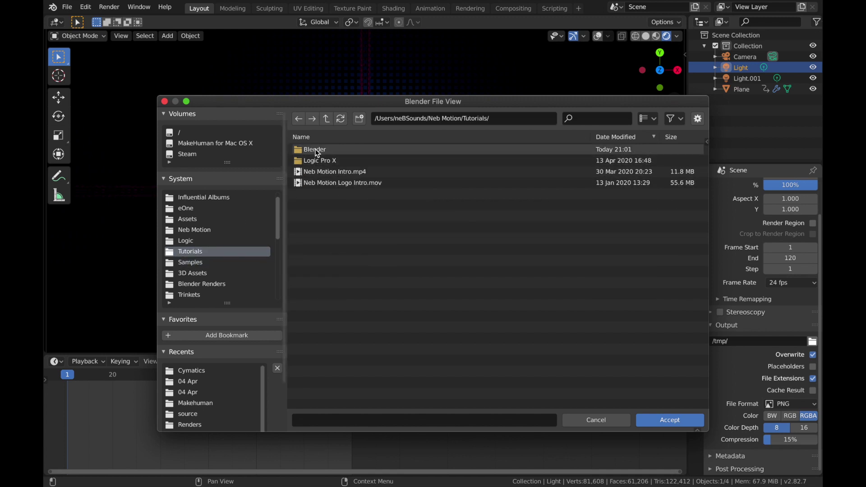
key("Escape")
- Set the output file format to FFmpeg video with an MPEG-4 container
left_click(785, 405)
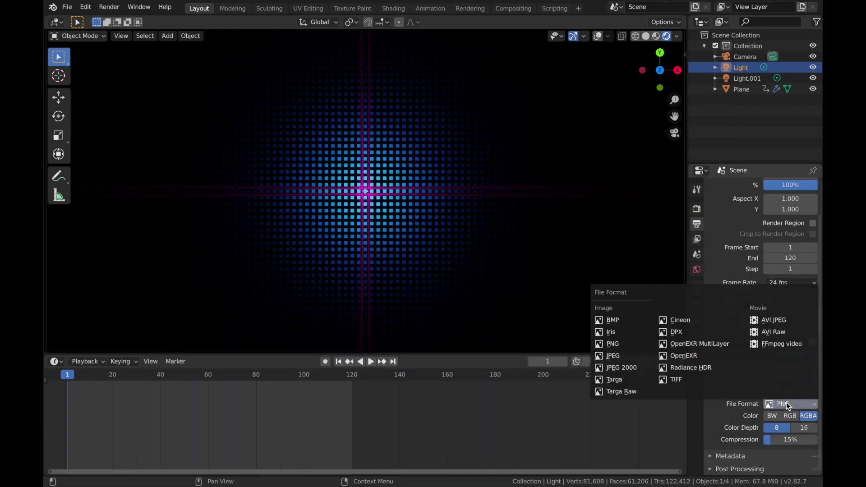
left_click(788, 344)
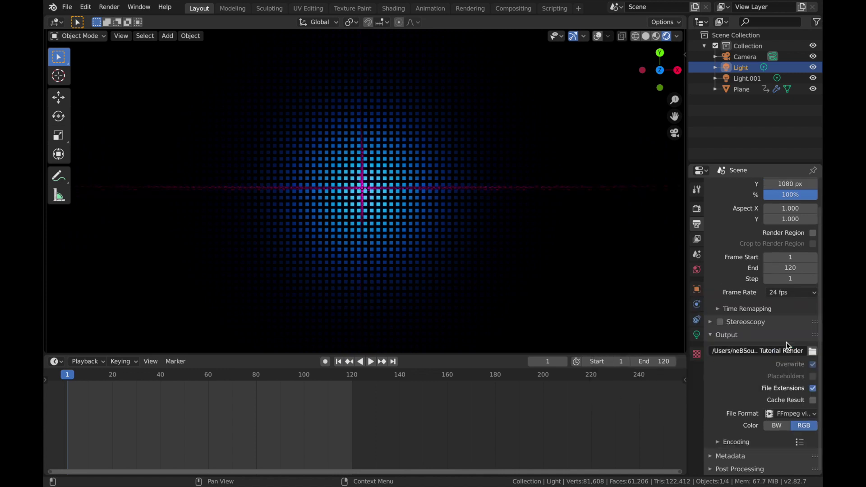
left_click(715, 440)
left_click(783, 459)
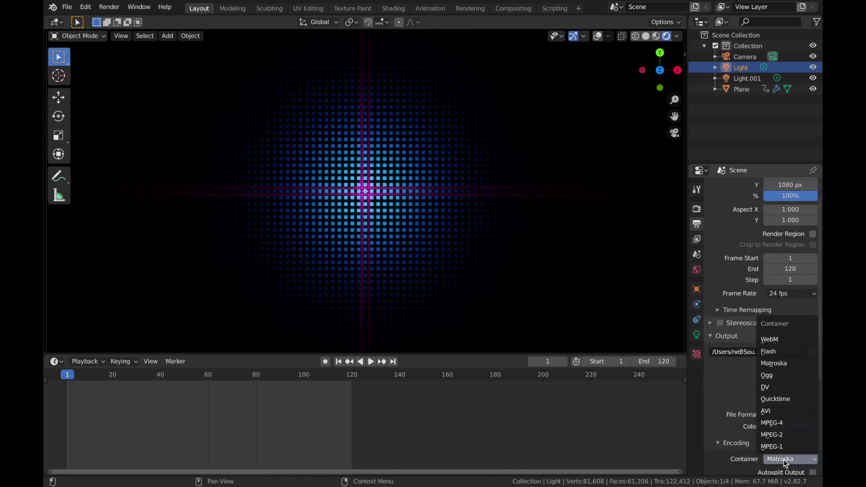
left_click(787, 425)
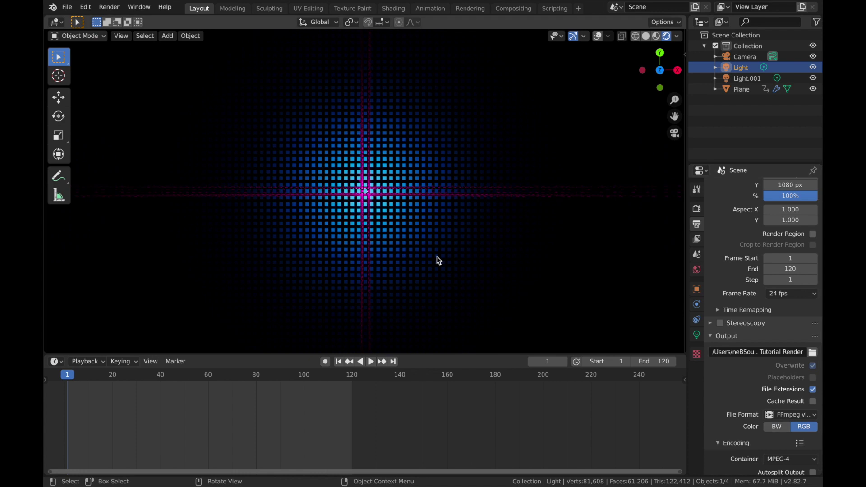
- Return the viewport to solid shading and set the video output quality to Perceptually lossless
key("z")
scroll(783, 393, "down", 5)
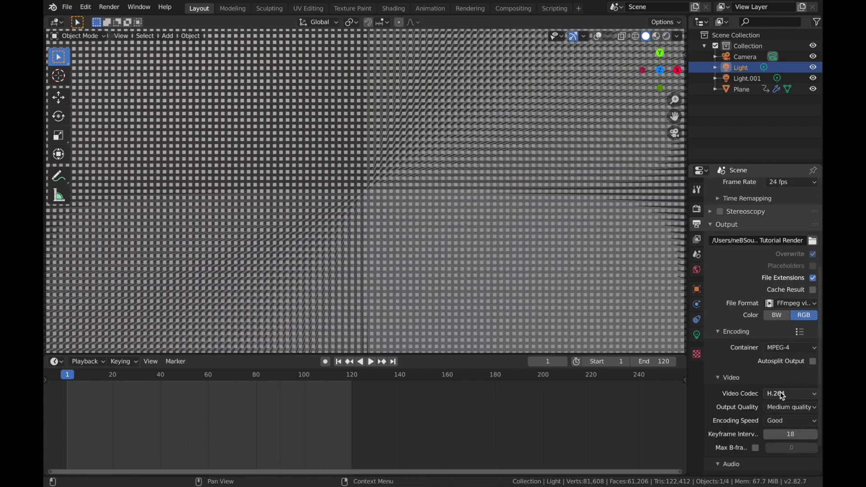
left_click(780, 408)
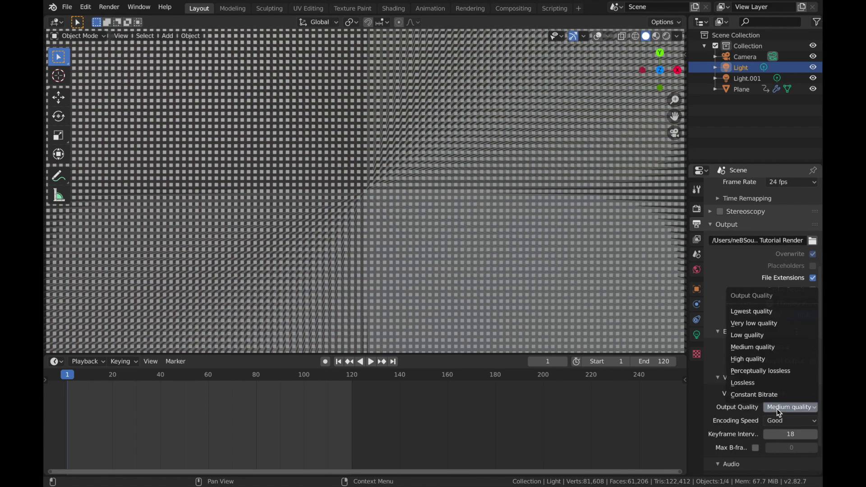
left_click(756, 374)
scroll(747, 431, "down", 2)
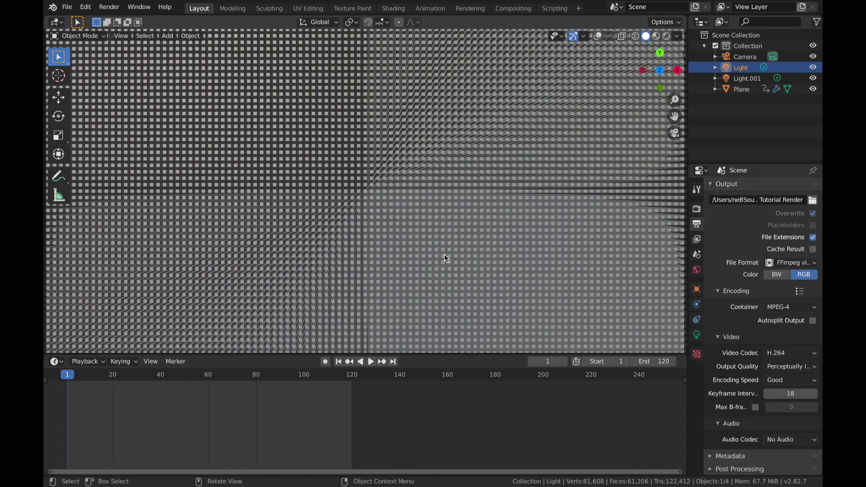
- Start rendering the animation
left_click(110, 7)
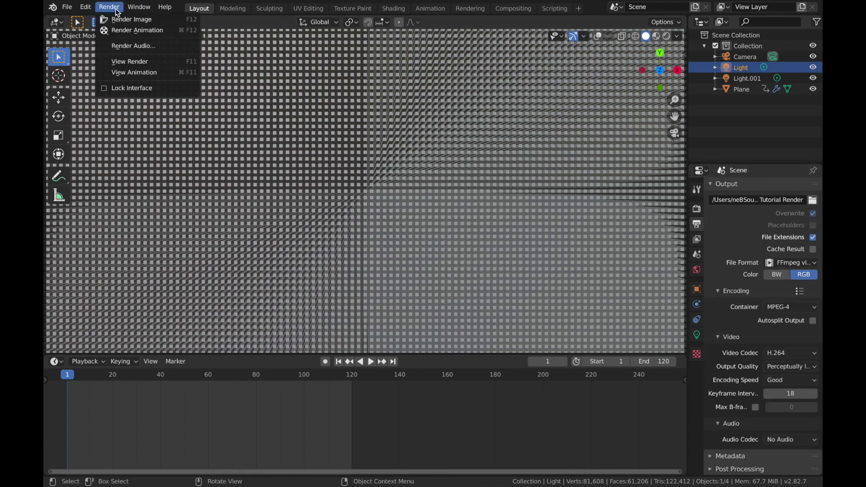